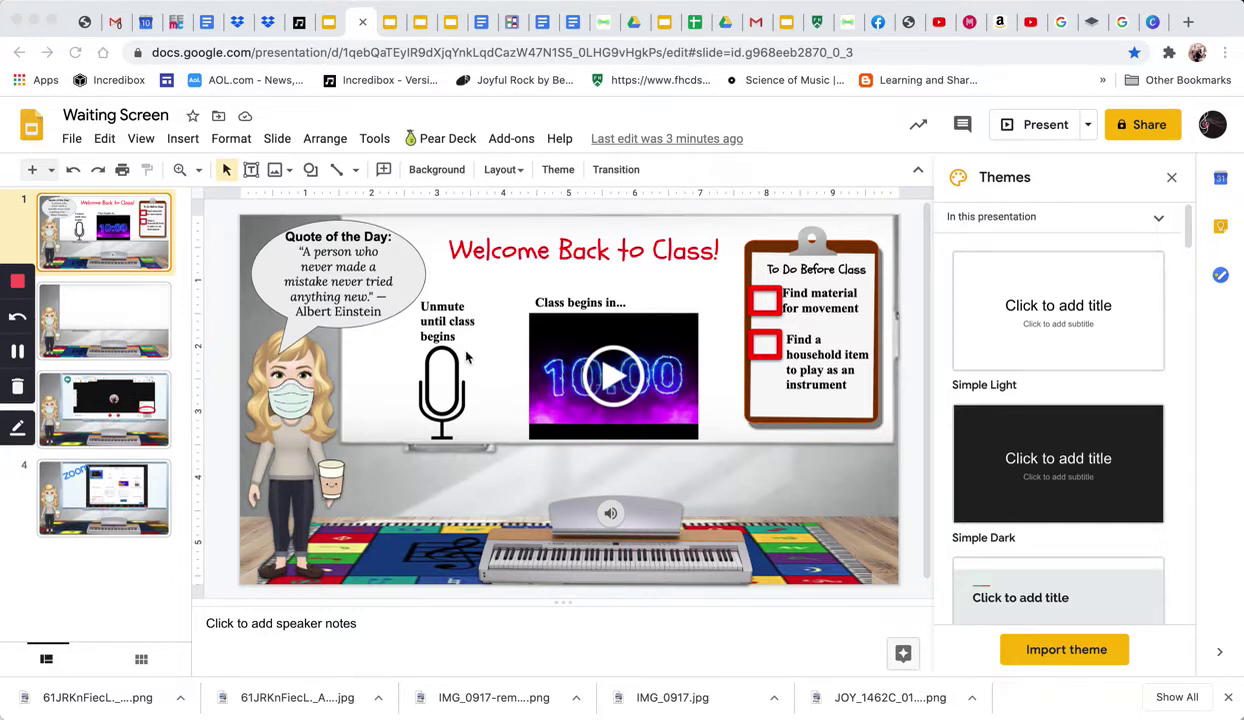
On slide 2, open an Insert > Image web search for 'google meets', then switch to remove.bg.
click(108, 320)
click(108, 320)
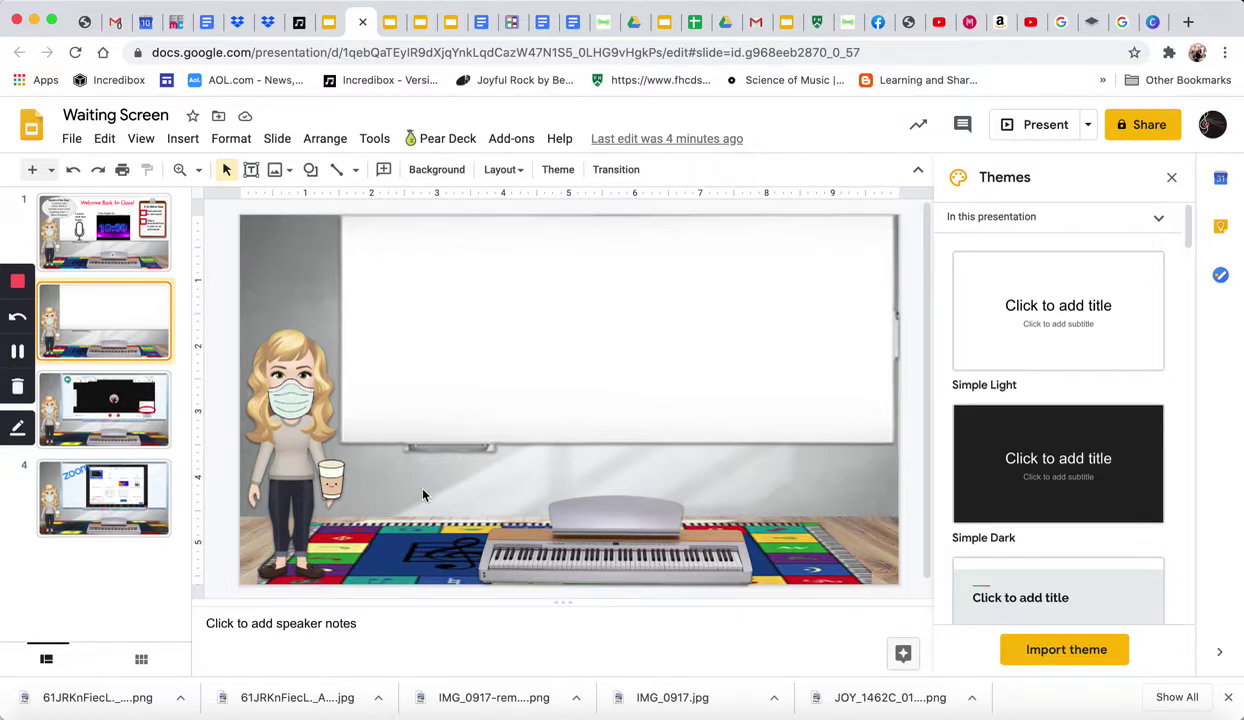
click(190, 139)
mouse_move(230, 170)
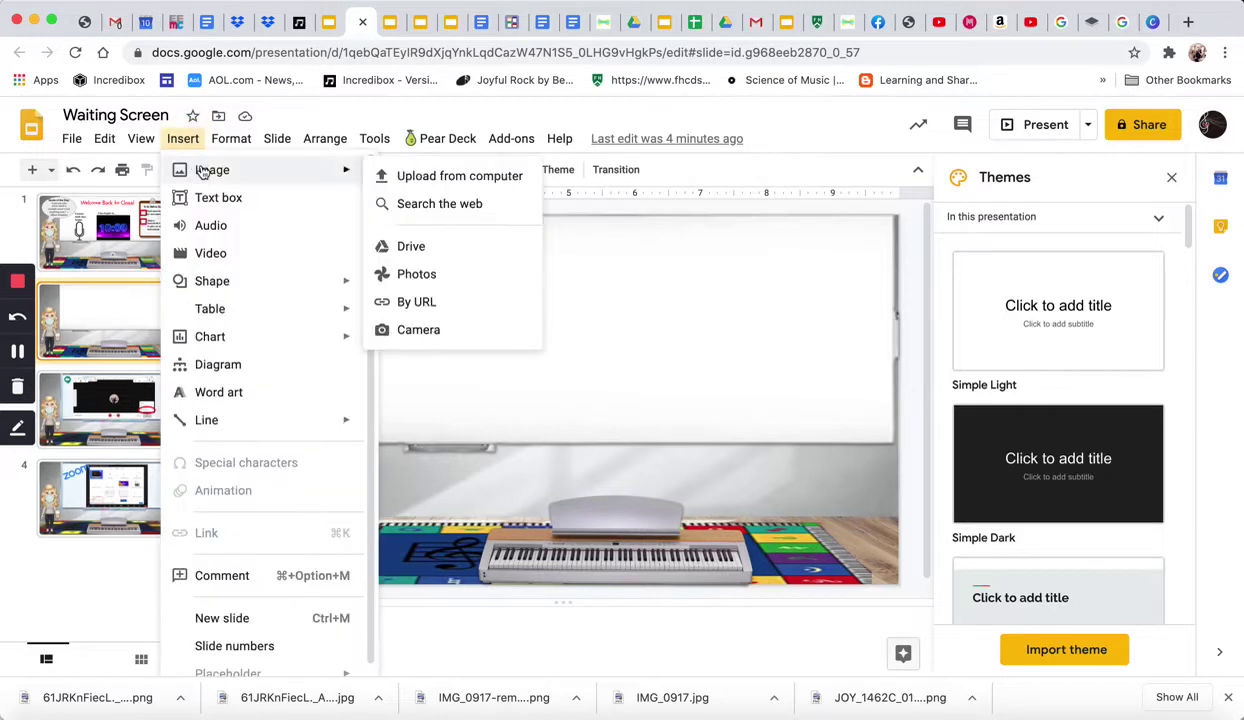
click(416, 206)
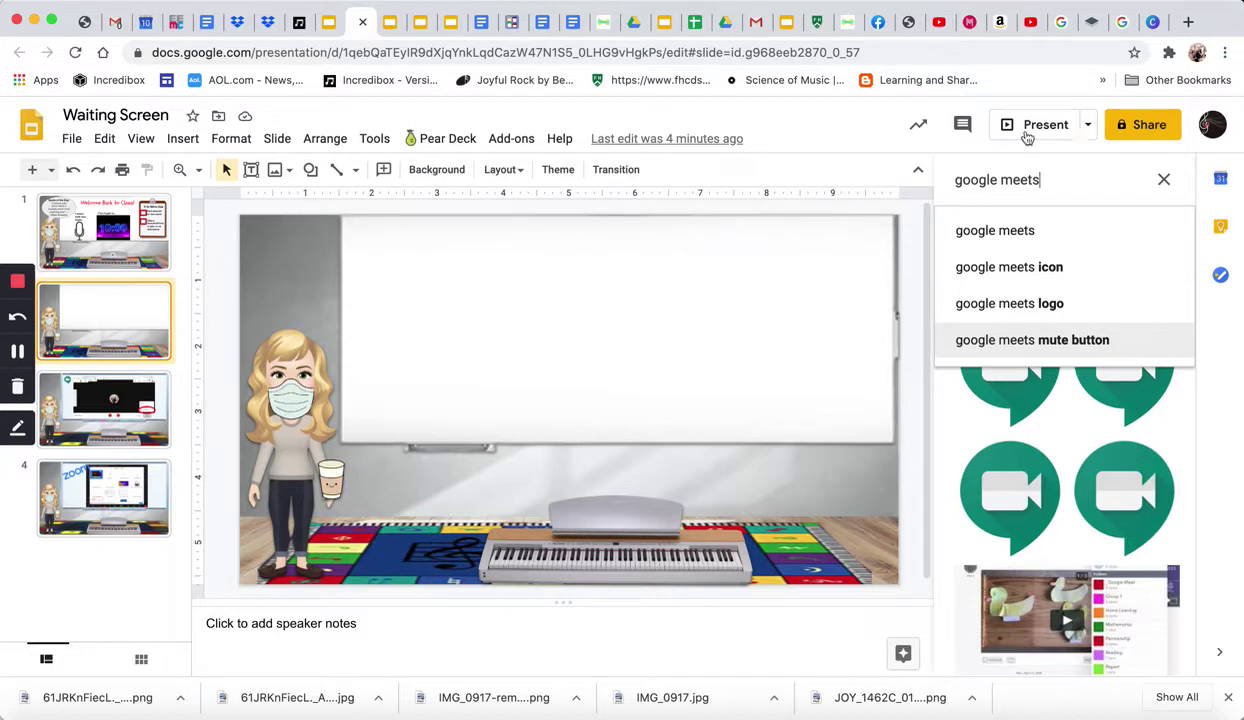
click(1092, 24)
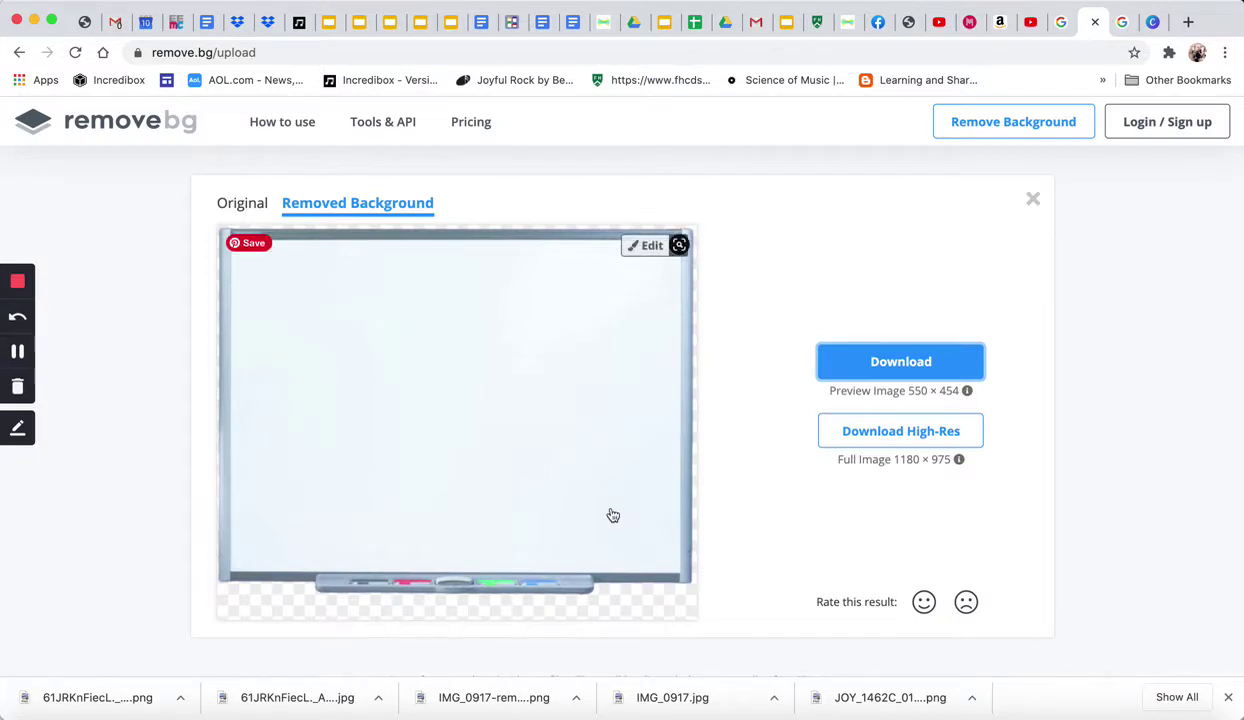
After viewing the background-removed whiteboard, return to the Waiting Screen presentation's slide 1.
click(359, 24)
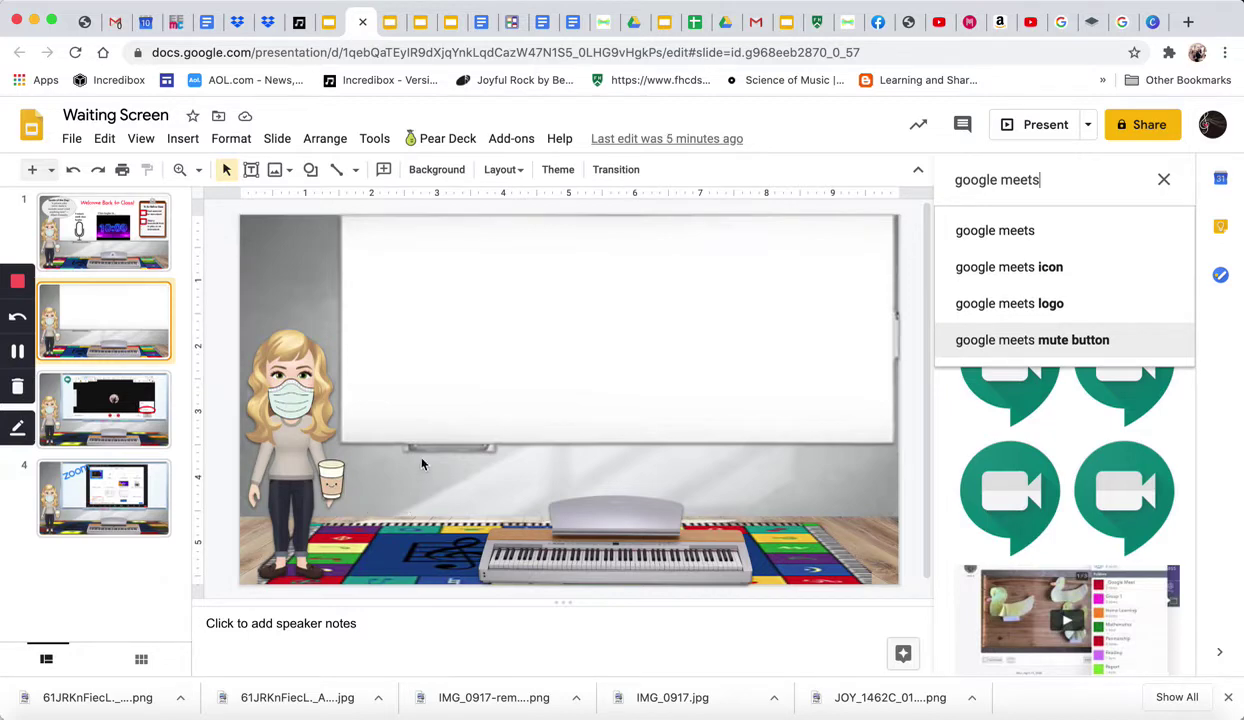
click(118, 228)
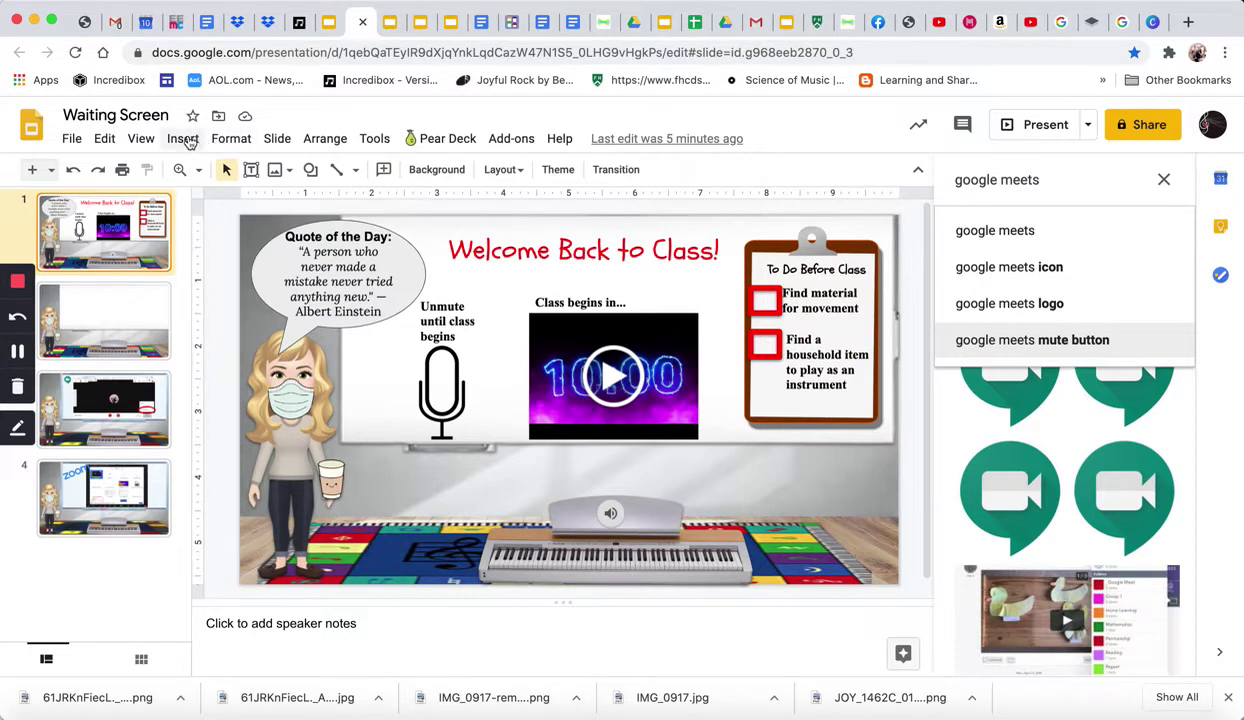
Replace the 'google meets' image search with 'cartoon clipboard' and run it.
click(184, 139)
mouse_move(277, 138)
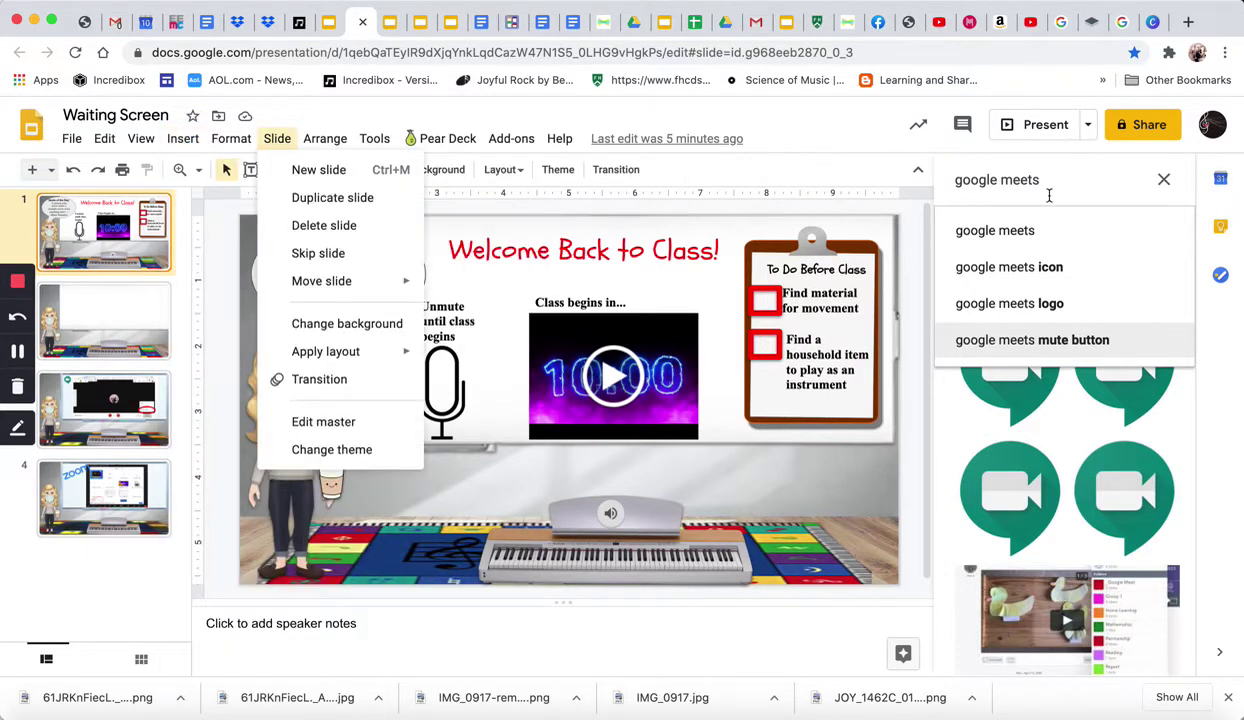
click(1015, 178)
drag(1015, 178, 930, 182)
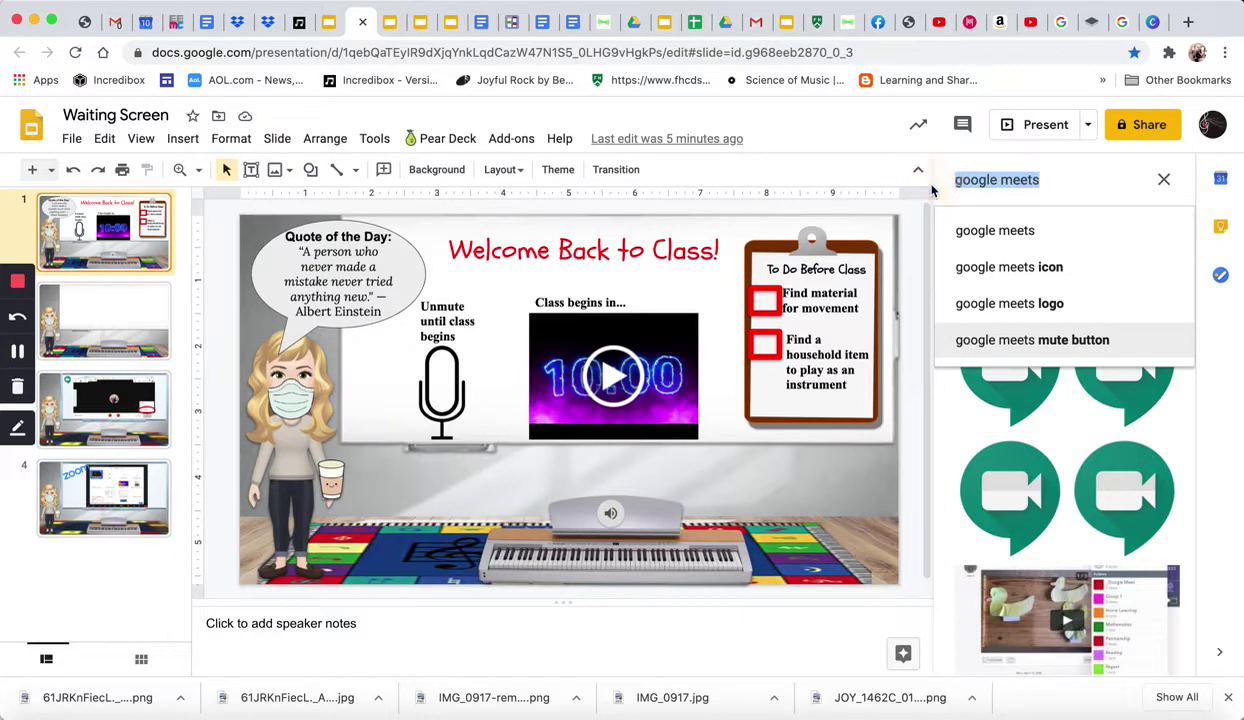
text(cartoon c)
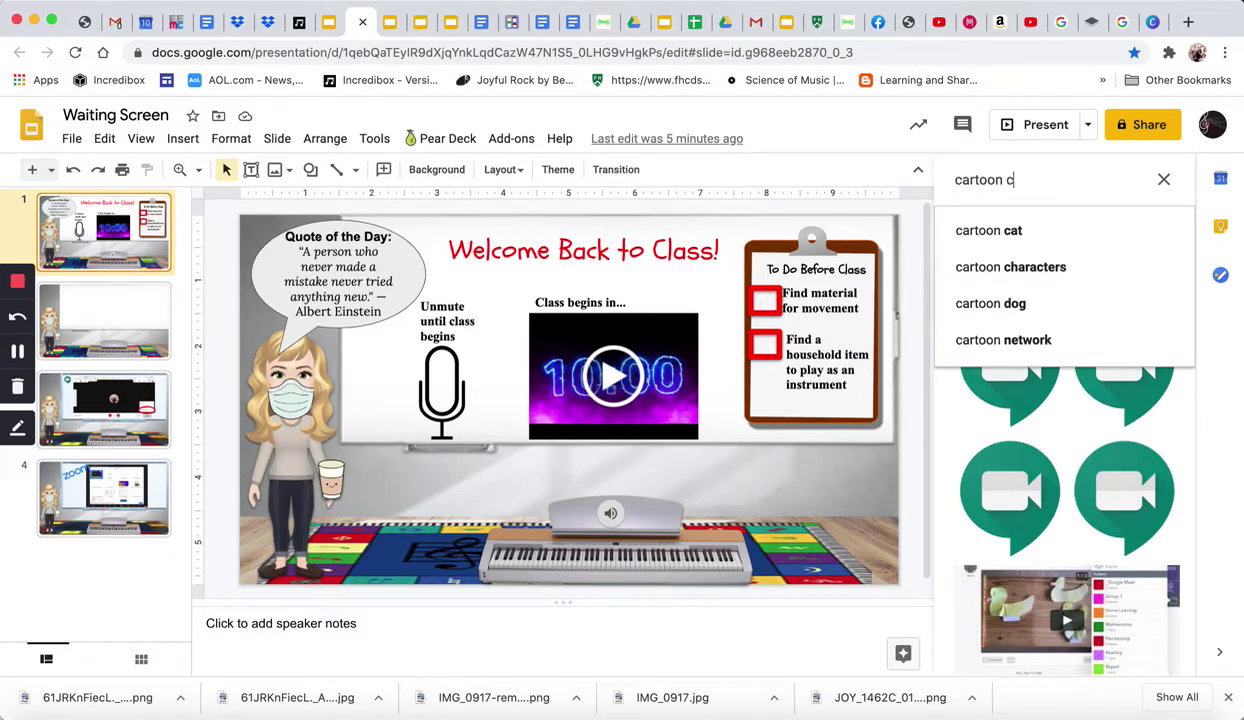
text(lipboard)
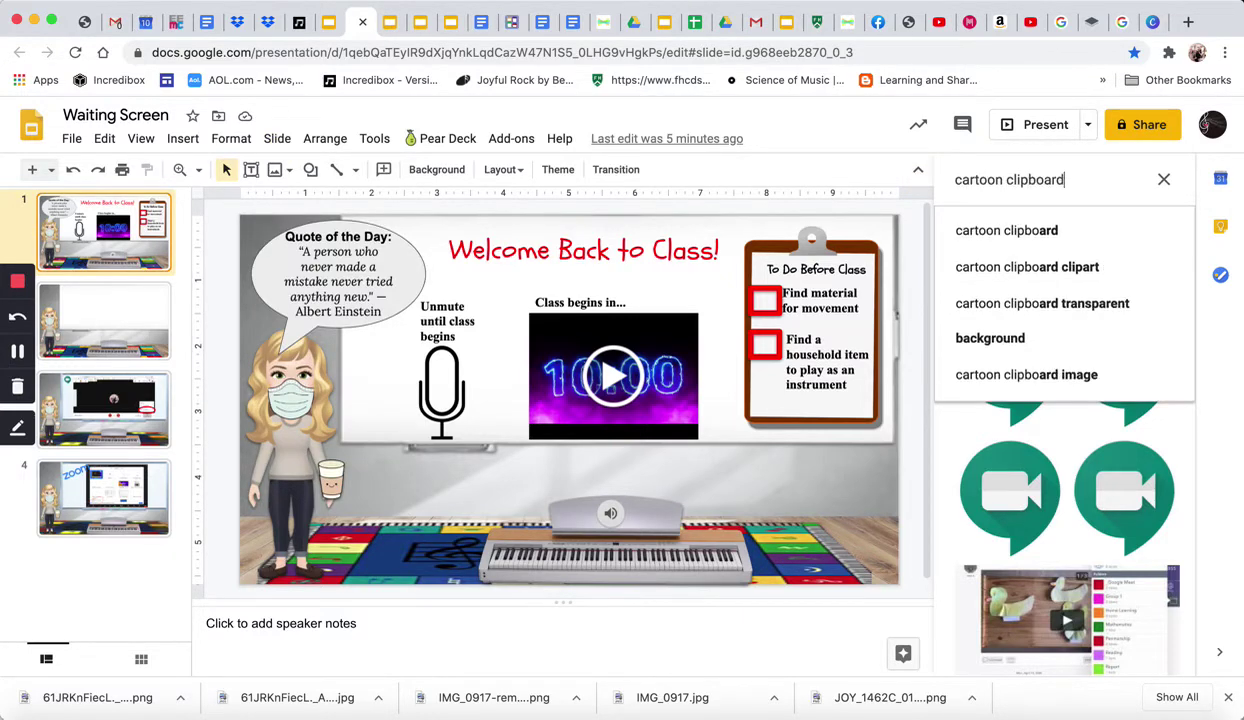
key(Return)
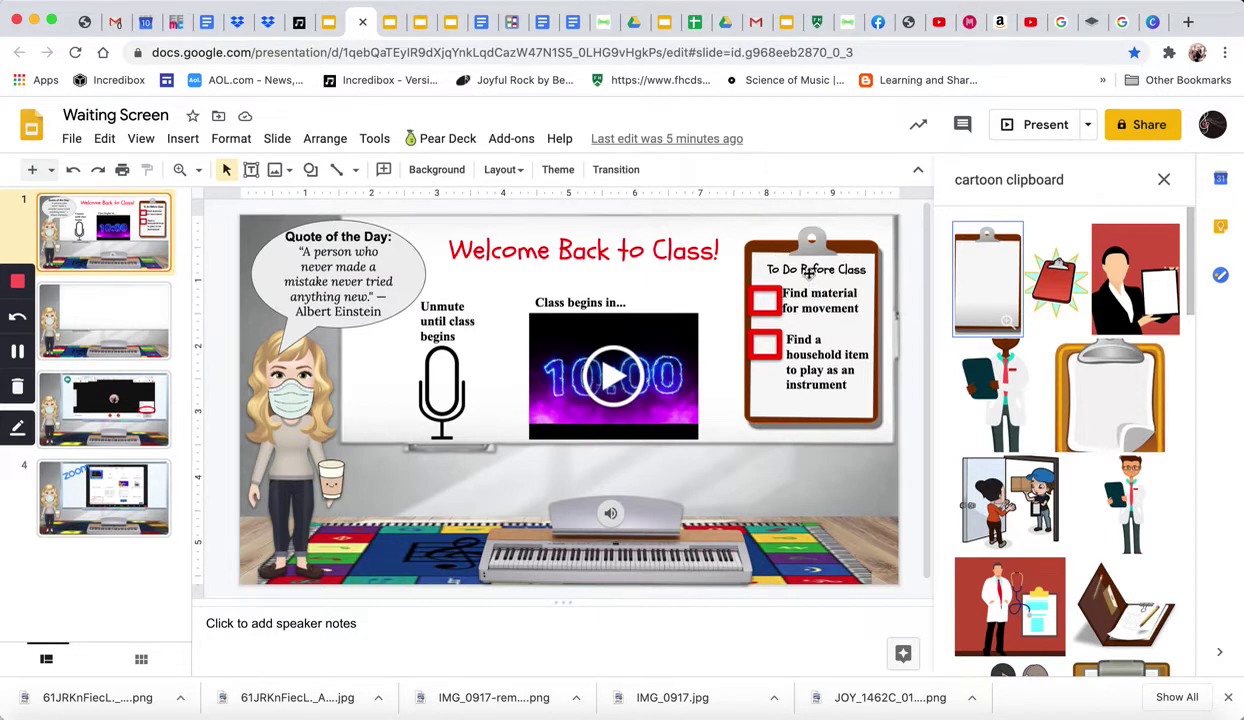
Inspect the To Do heading and red checkbox's shape type and border line weight.
click(806, 271)
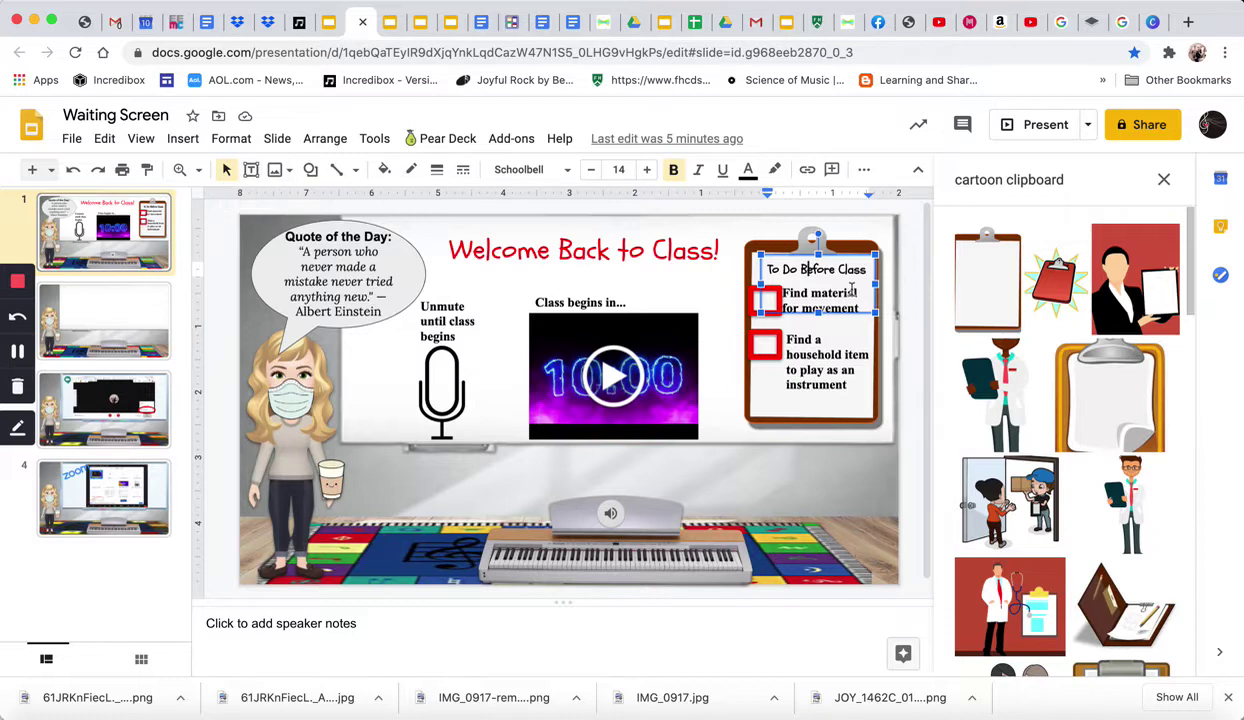
click(753, 310)
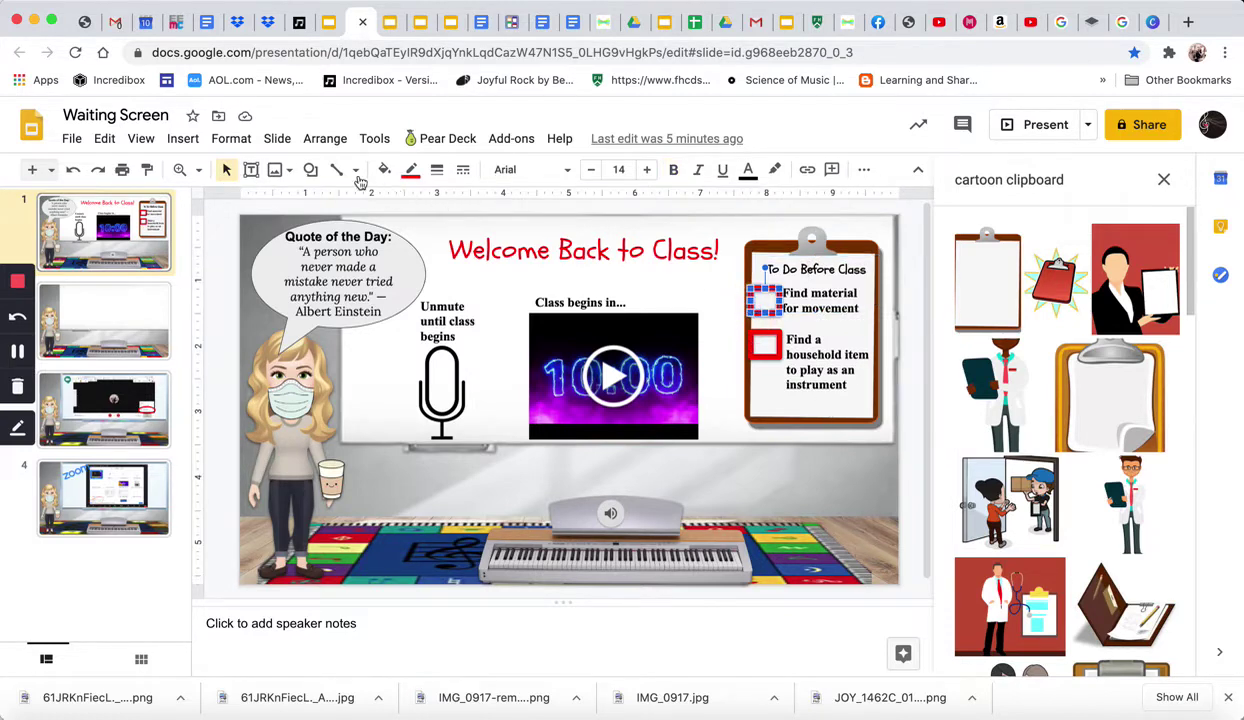
click(306, 170)
mouse_move(329, 207)
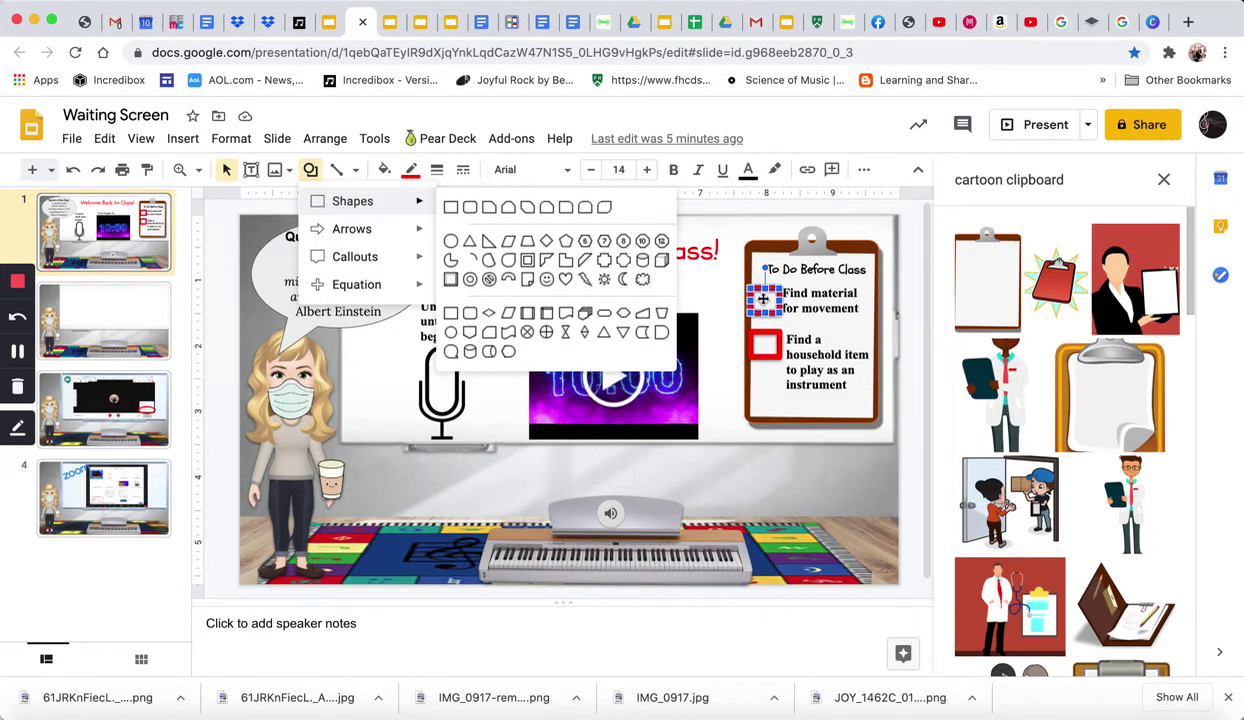
click(437, 169)
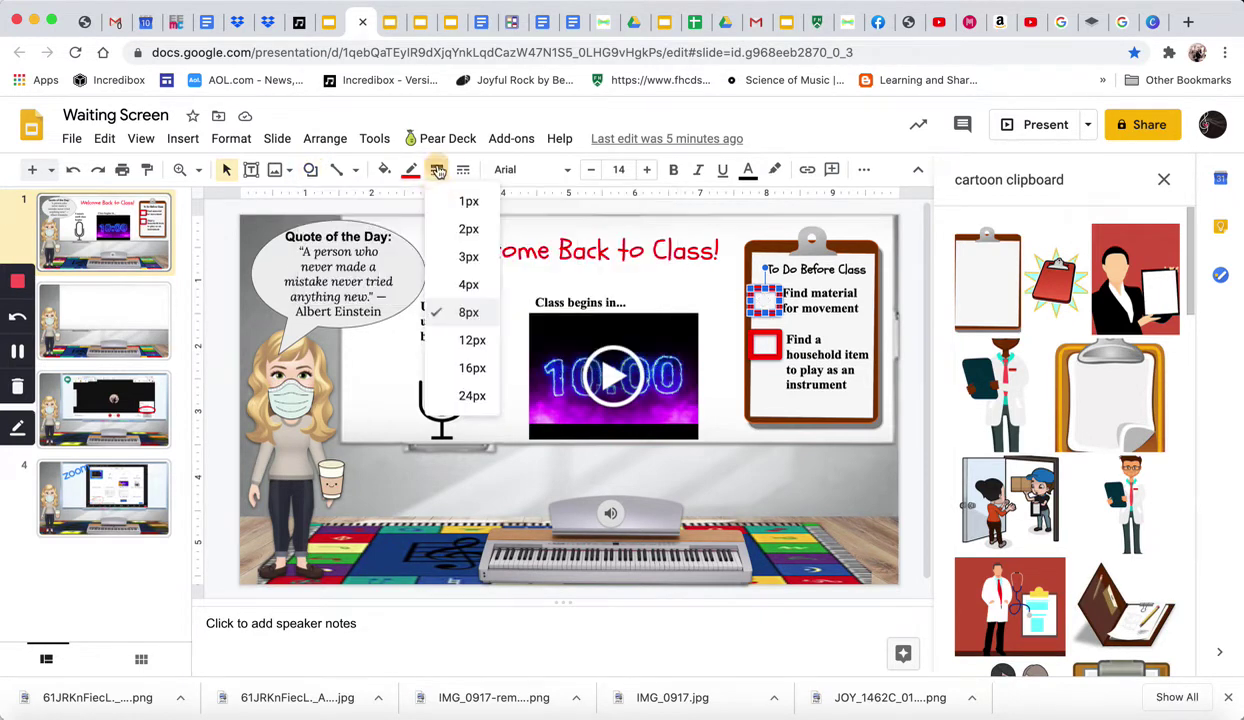
click(715, 403)
Check the title, 'Class begins in...' text, Unmute note and timer video, then open Insert.
click(697, 262)
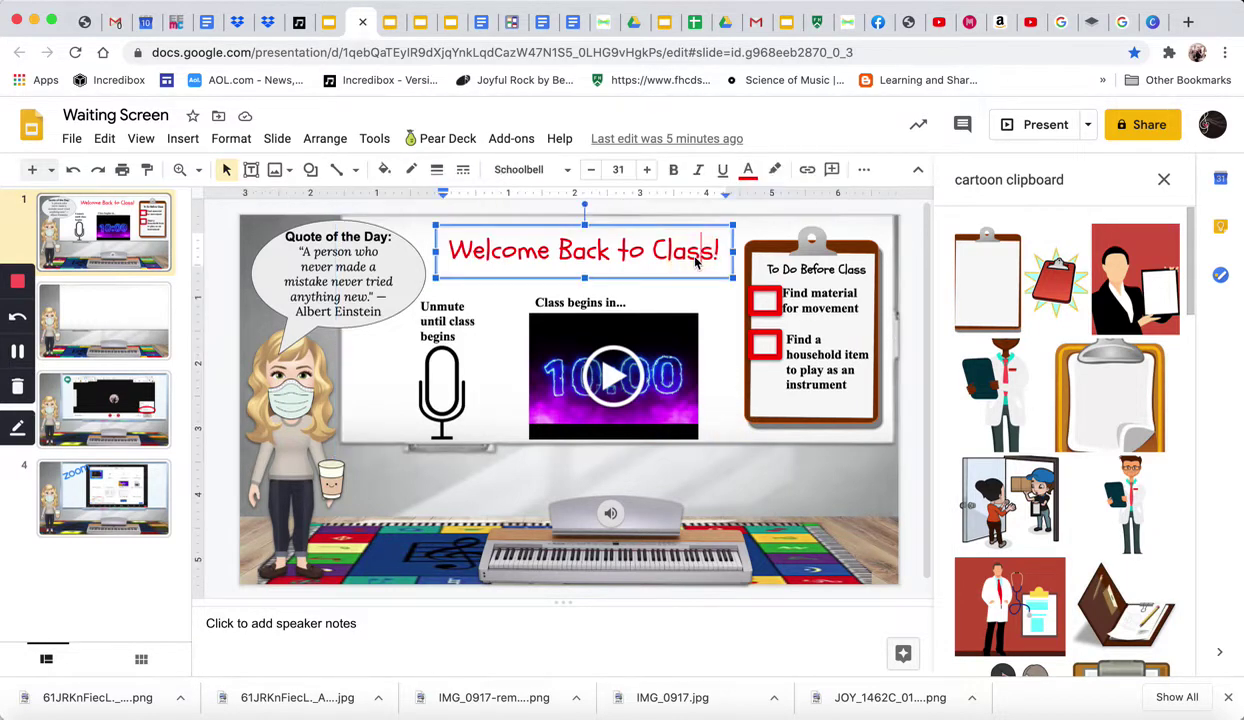
click(564, 302)
click(430, 307)
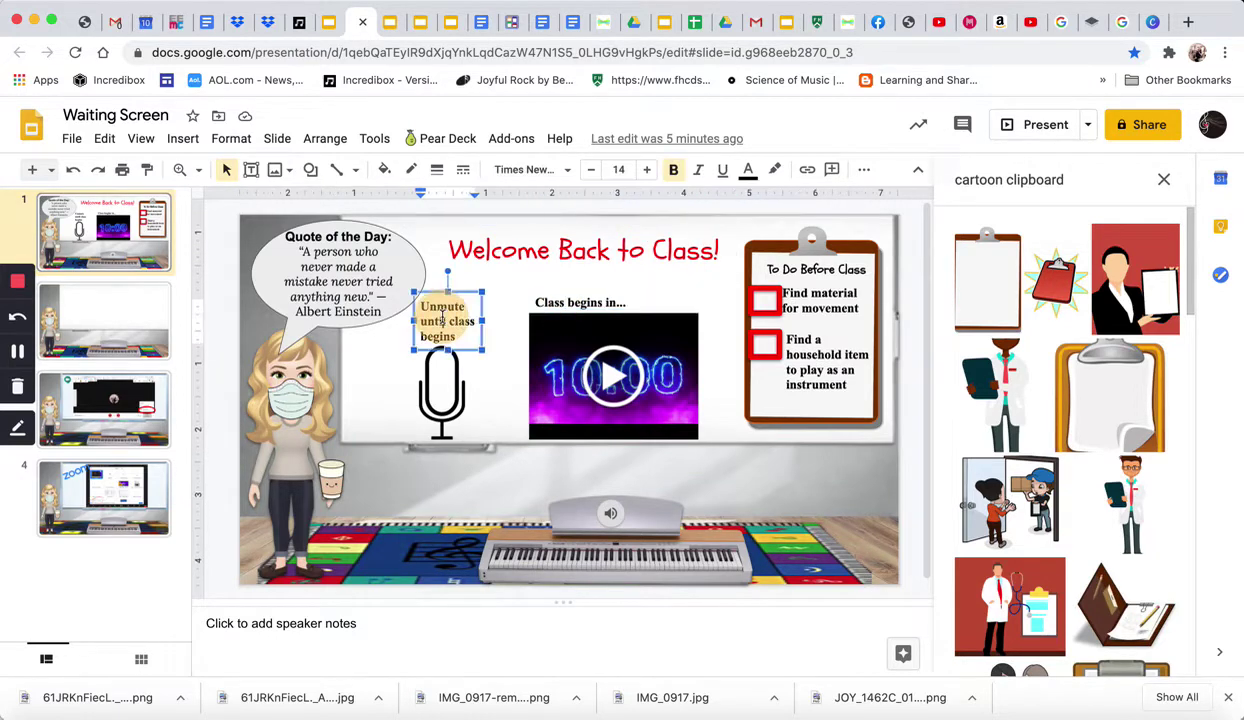
click(557, 339)
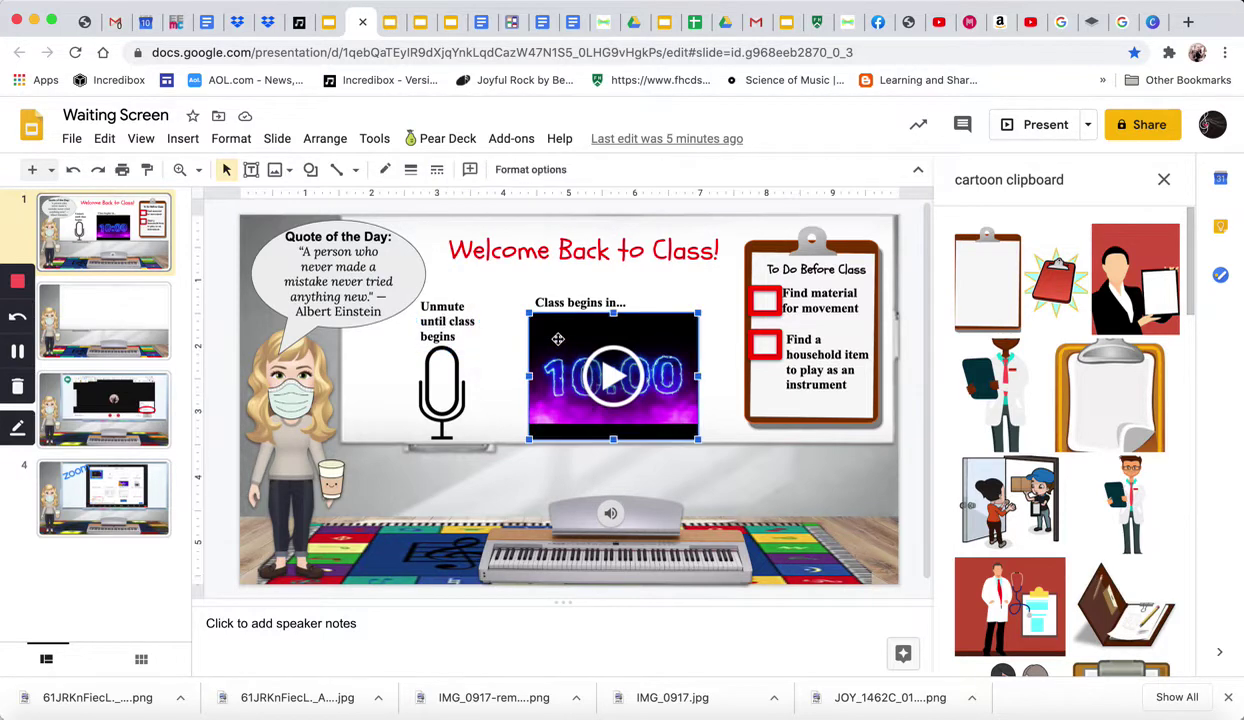
click(182, 138)
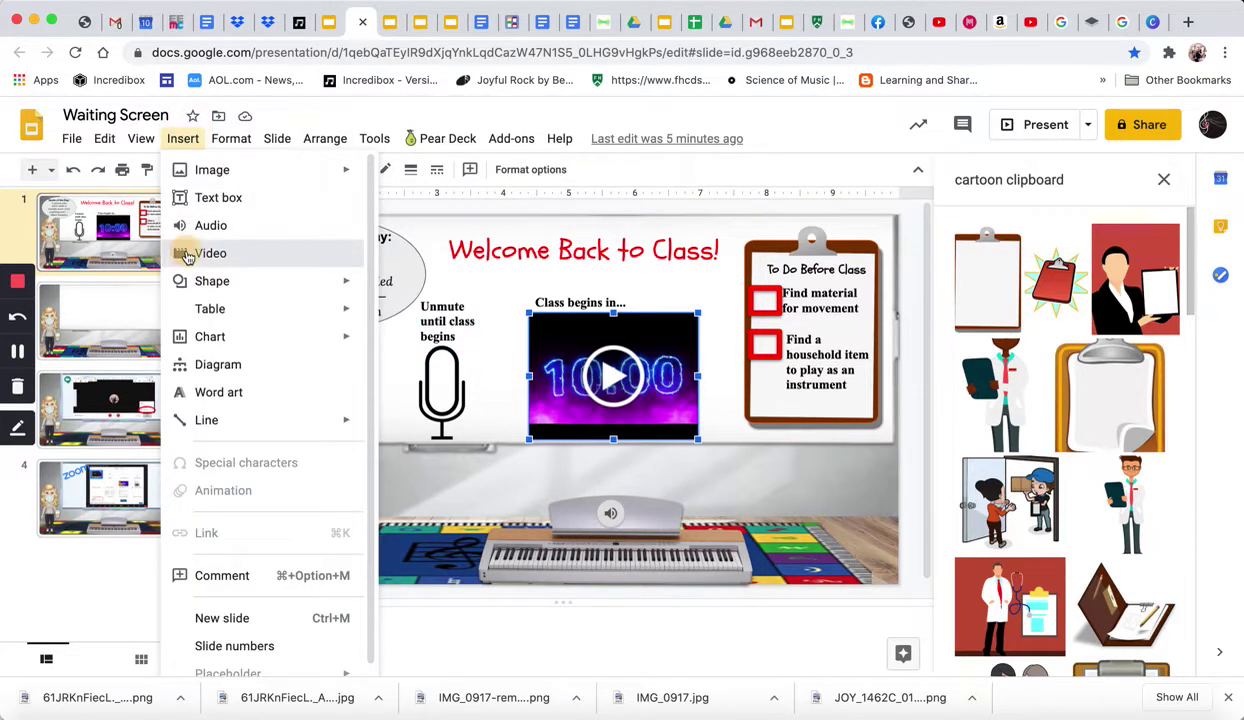
Cancel the extra video insert and close the clipboard search and Themes panels.
click(187, 255)
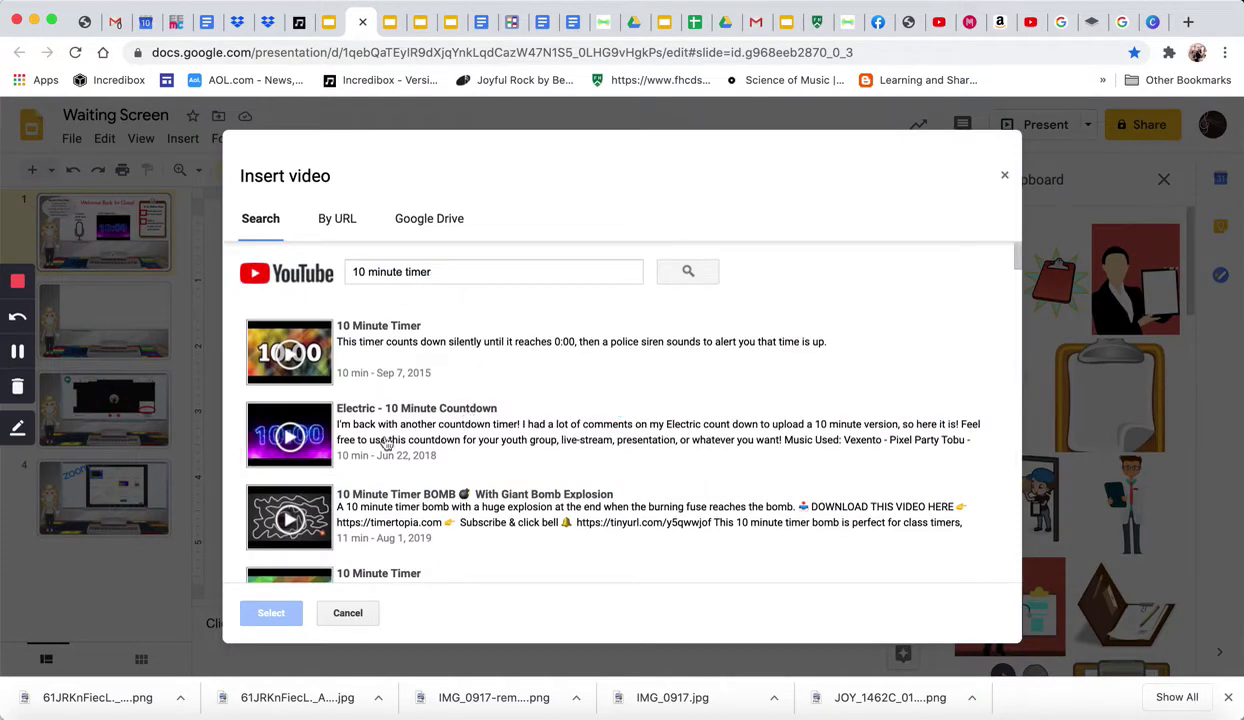
click(340, 614)
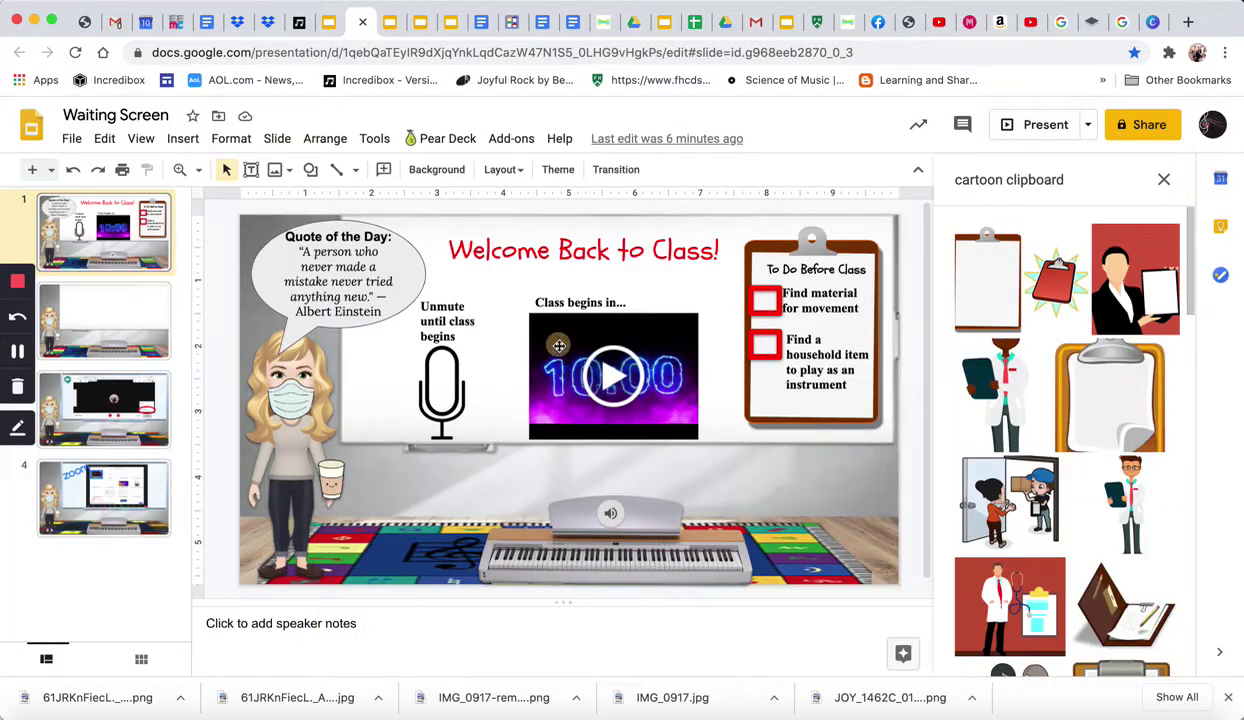
click(560, 350)
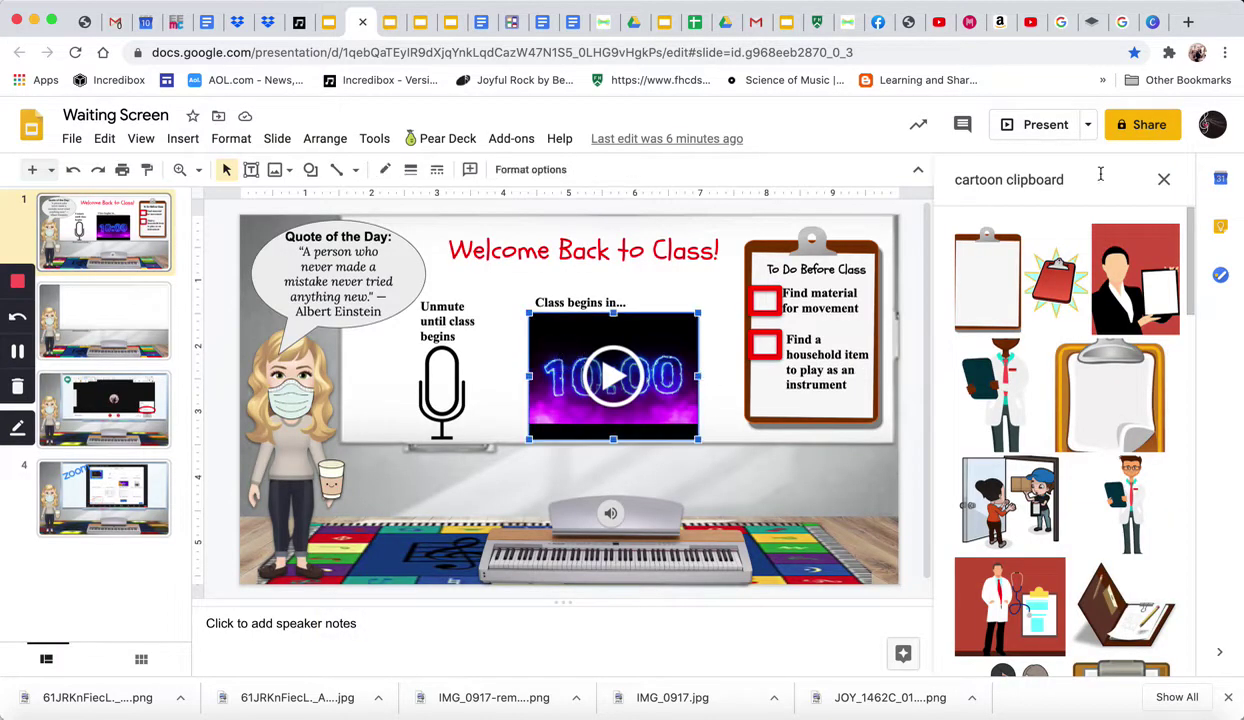
click(1163, 179)
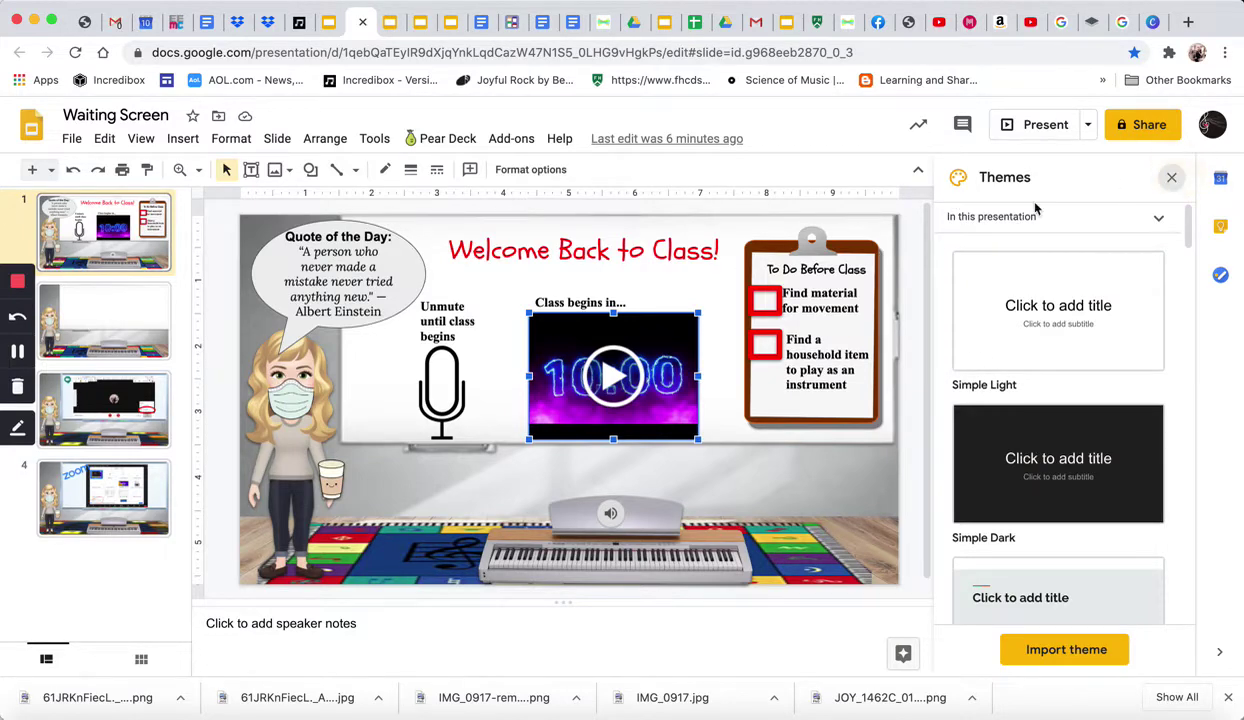
click(1171, 177)
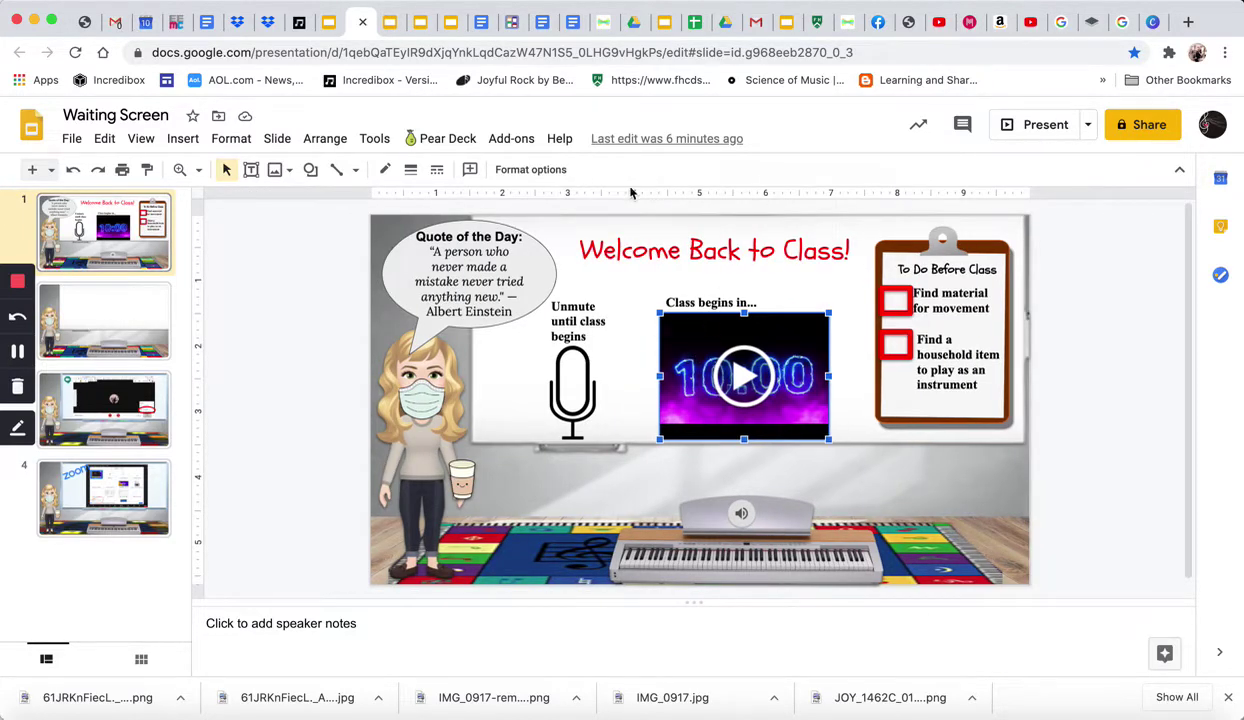
Show the countdown video's playback settings (muted, 00:00 to 10:11), then select the piano audio.
click(535, 170)
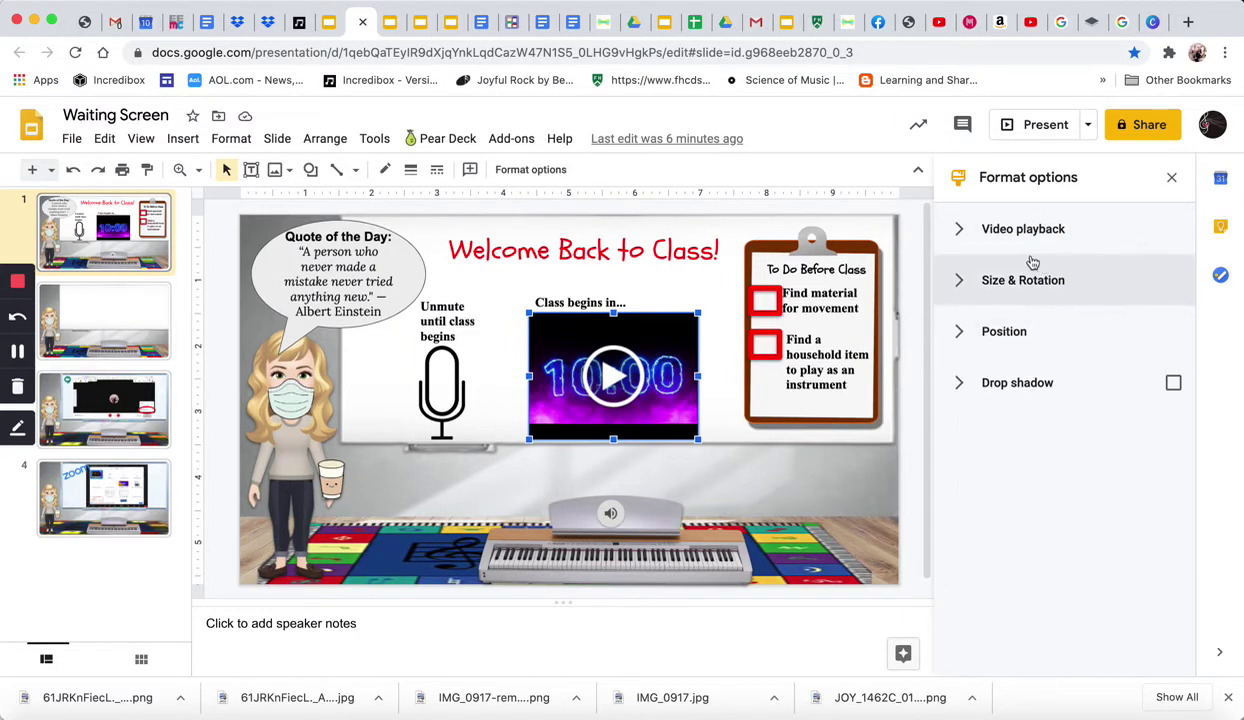
click(960, 230)
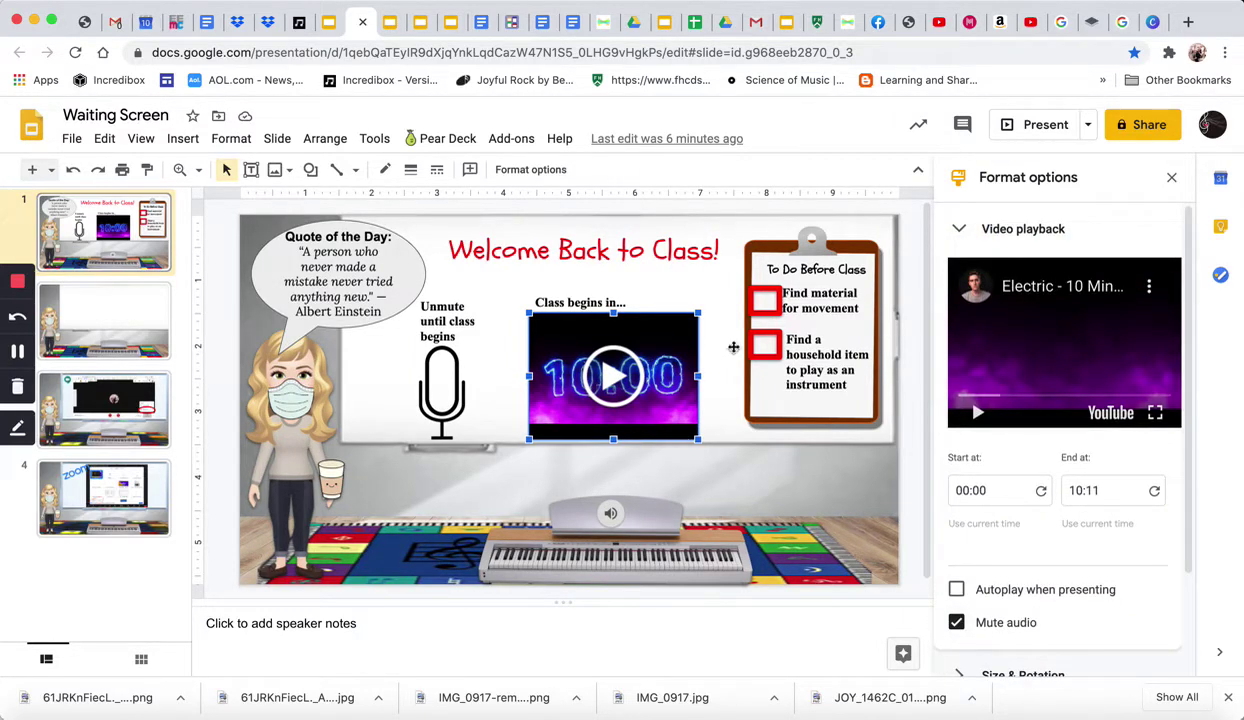
click(612, 513)
Browse the Insert audio picker and close it without choosing a file.
click(183, 138)
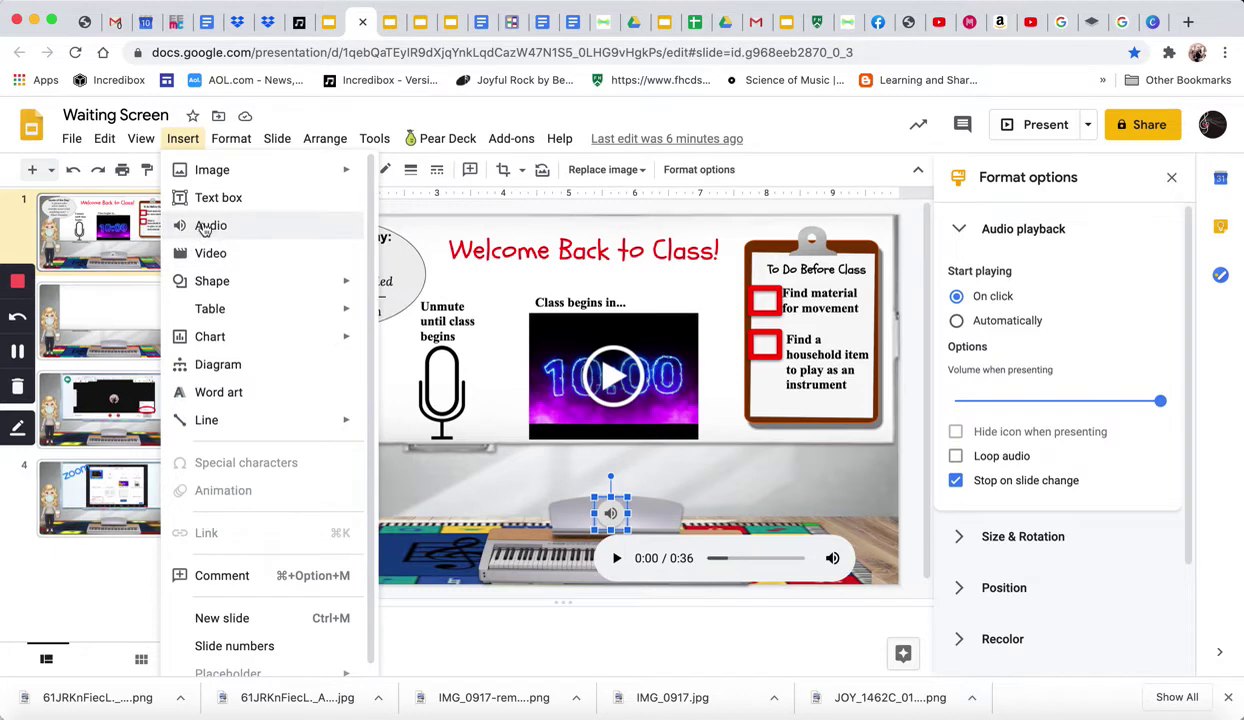
click(205, 227)
scroll(419, 464, down, 20)
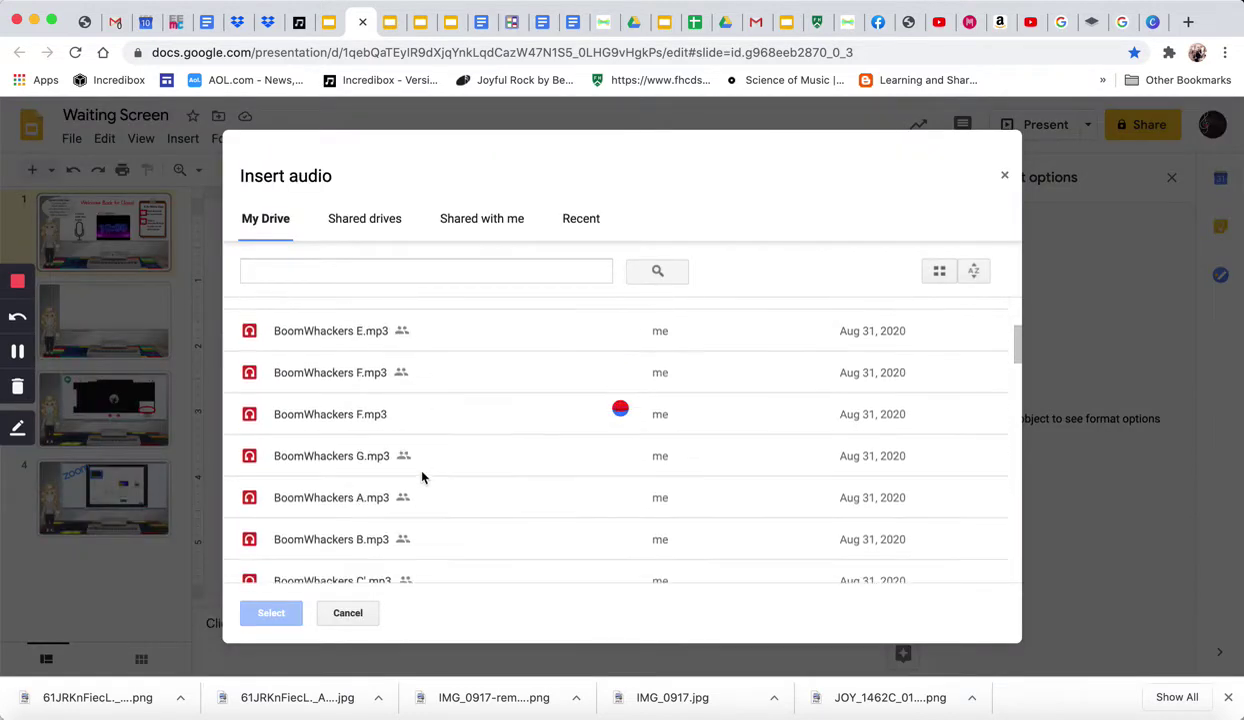
scroll(422, 477, down, 3)
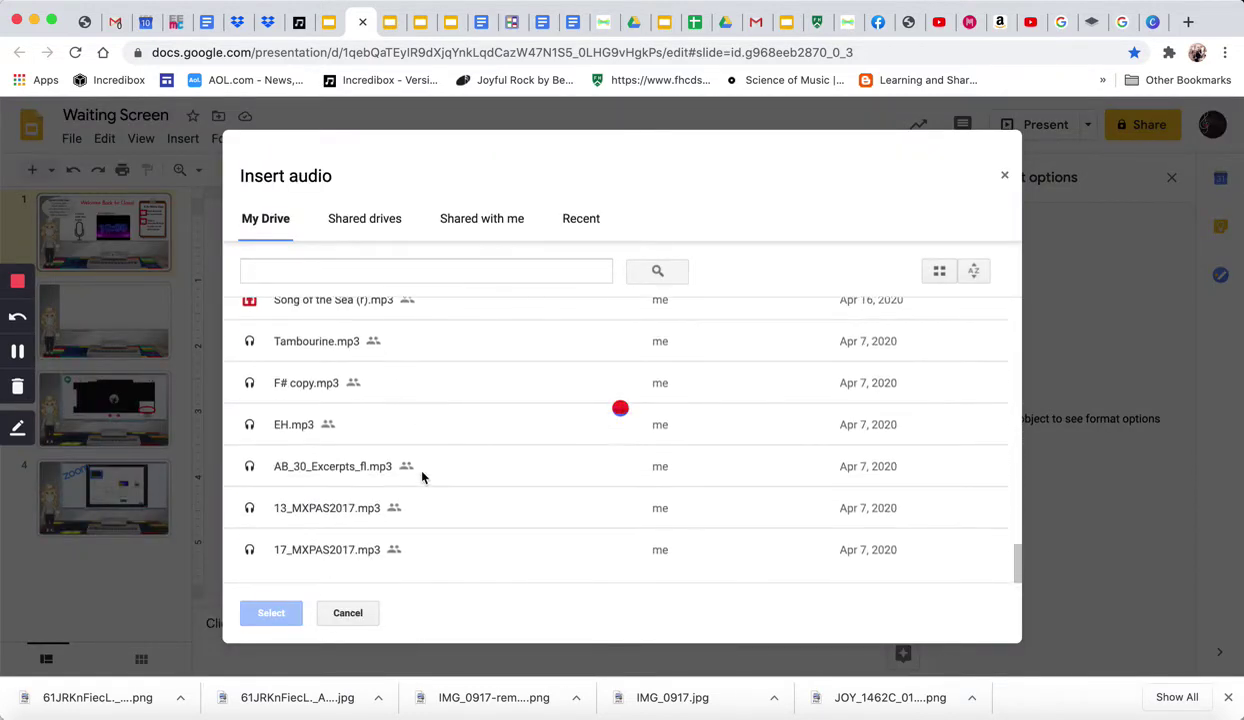
scroll(380, 490, up, 3)
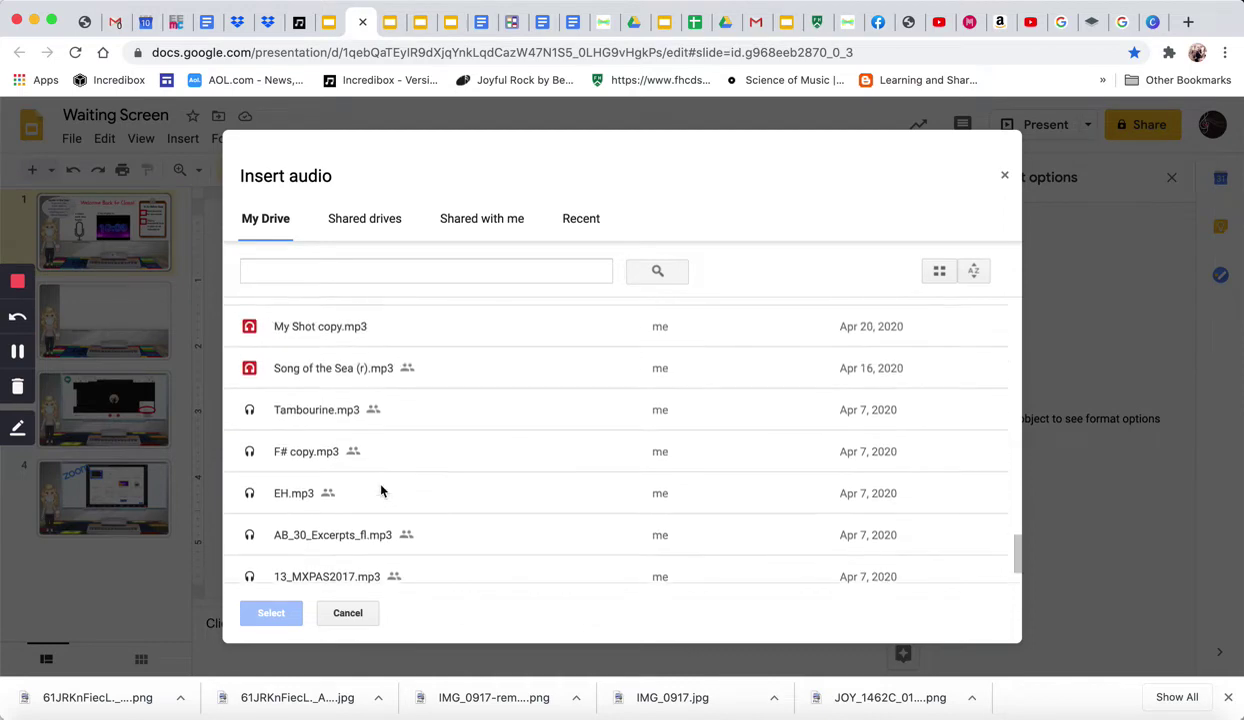
scroll(380, 490, down, 3)
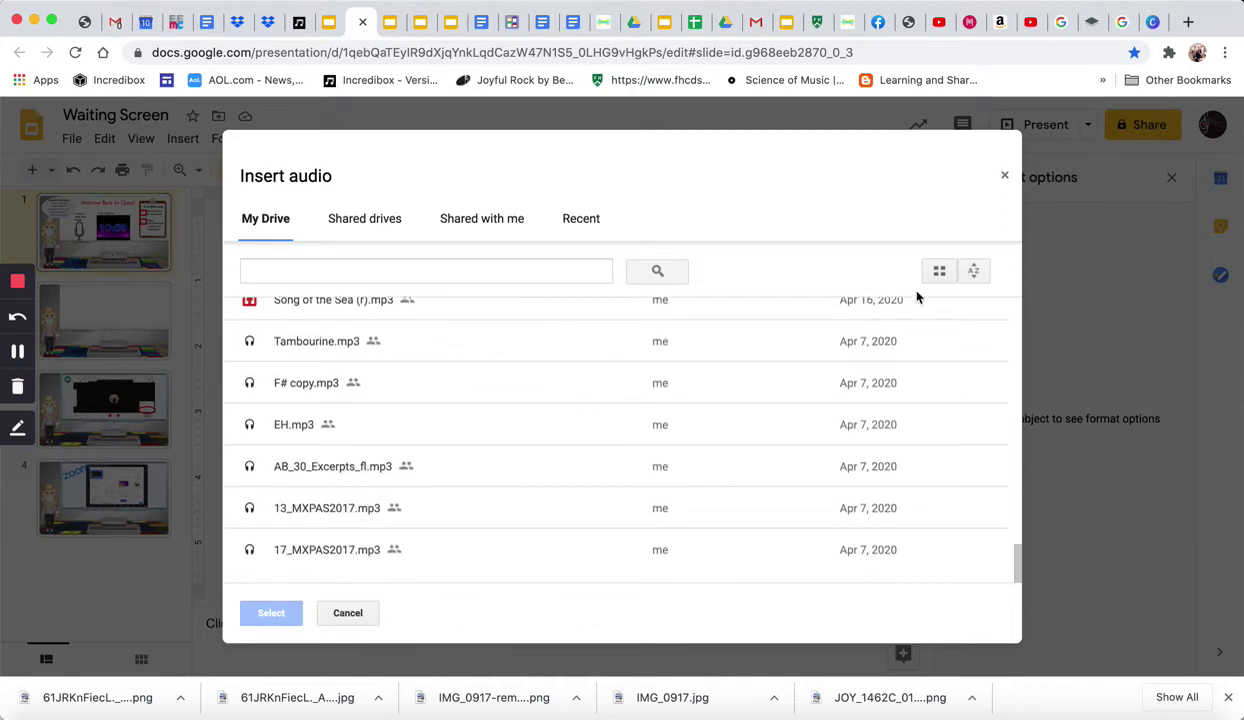
click(1004, 175)
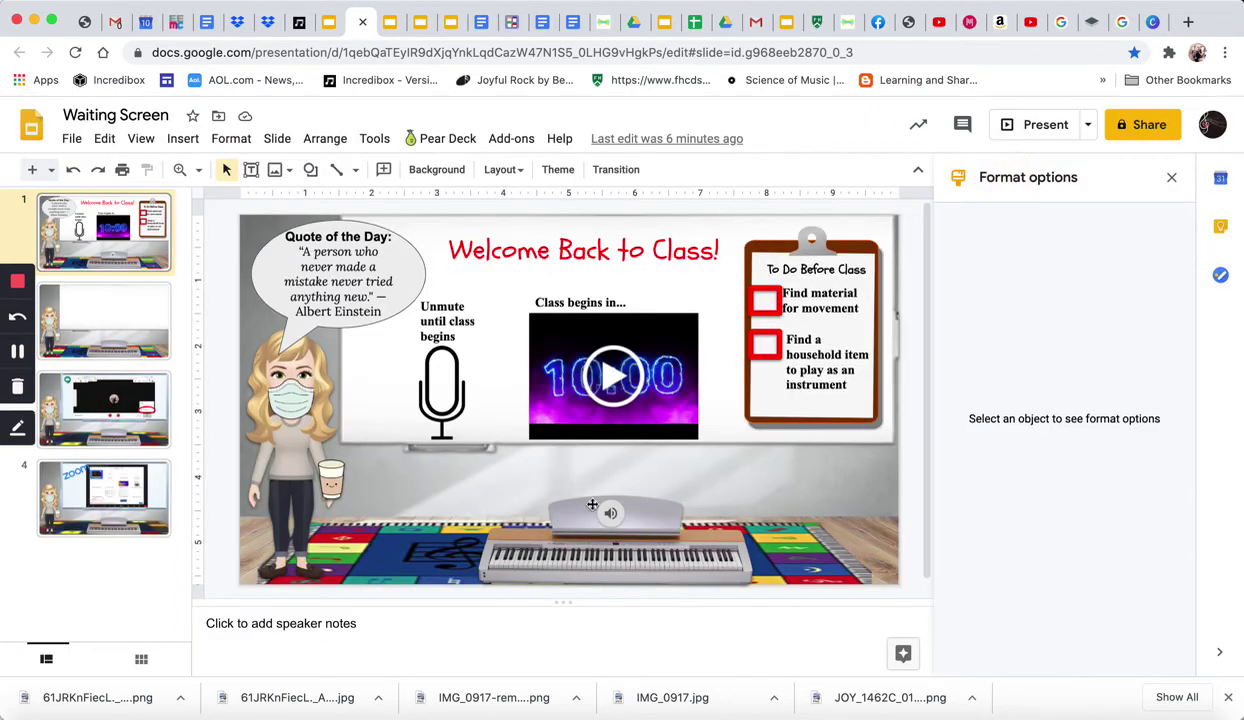
Preview the piano audio clip, then set it to start automatically and loop.
mouse_move(582, 495)
click(617, 560)
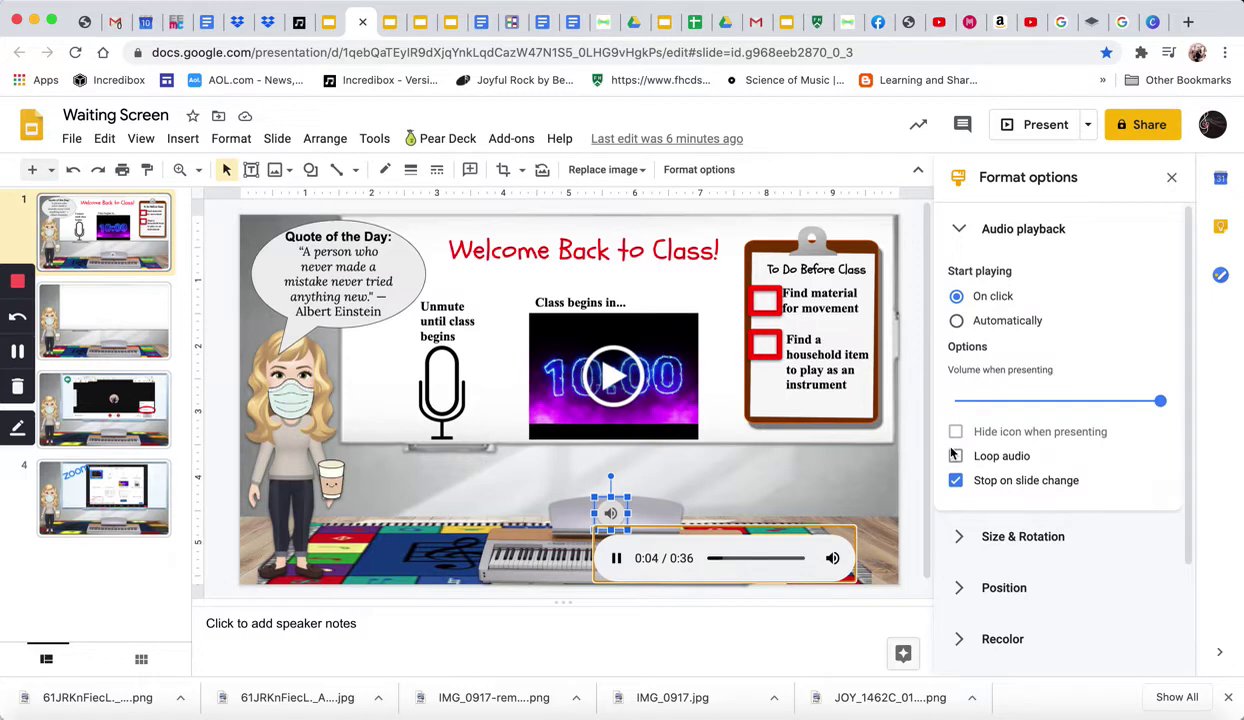
click(615, 560)
click(956, 320)
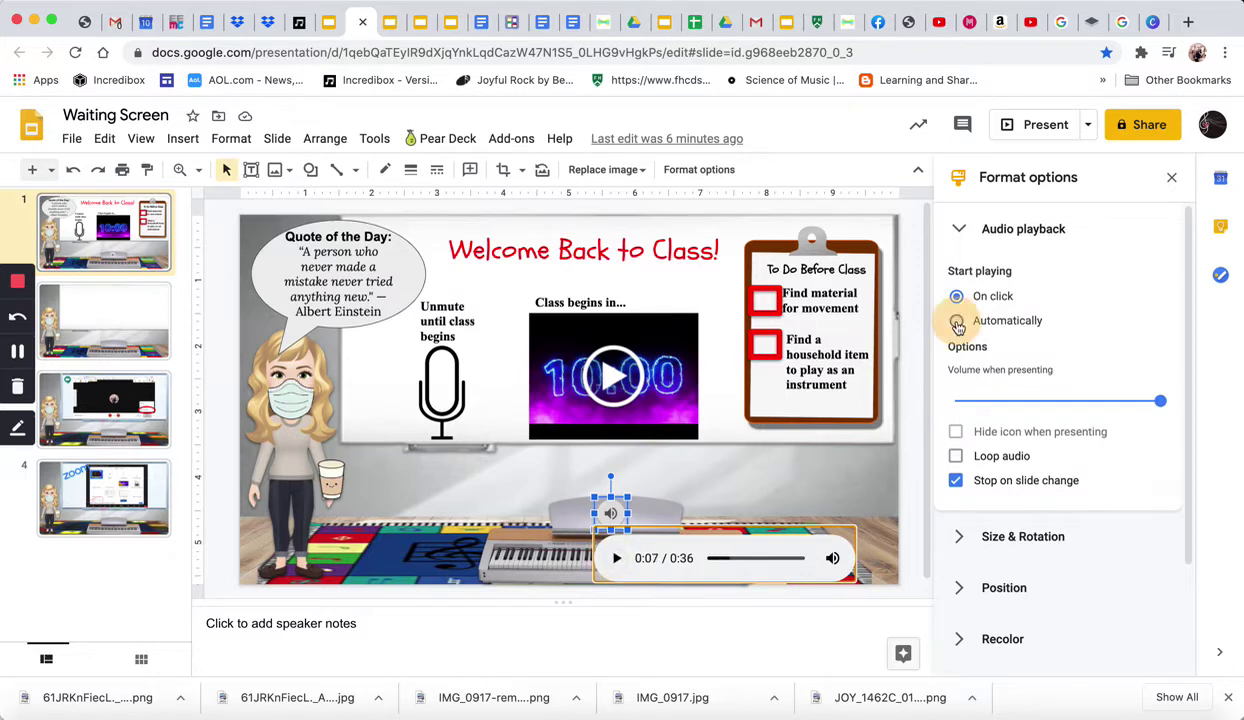
click(956, 457)
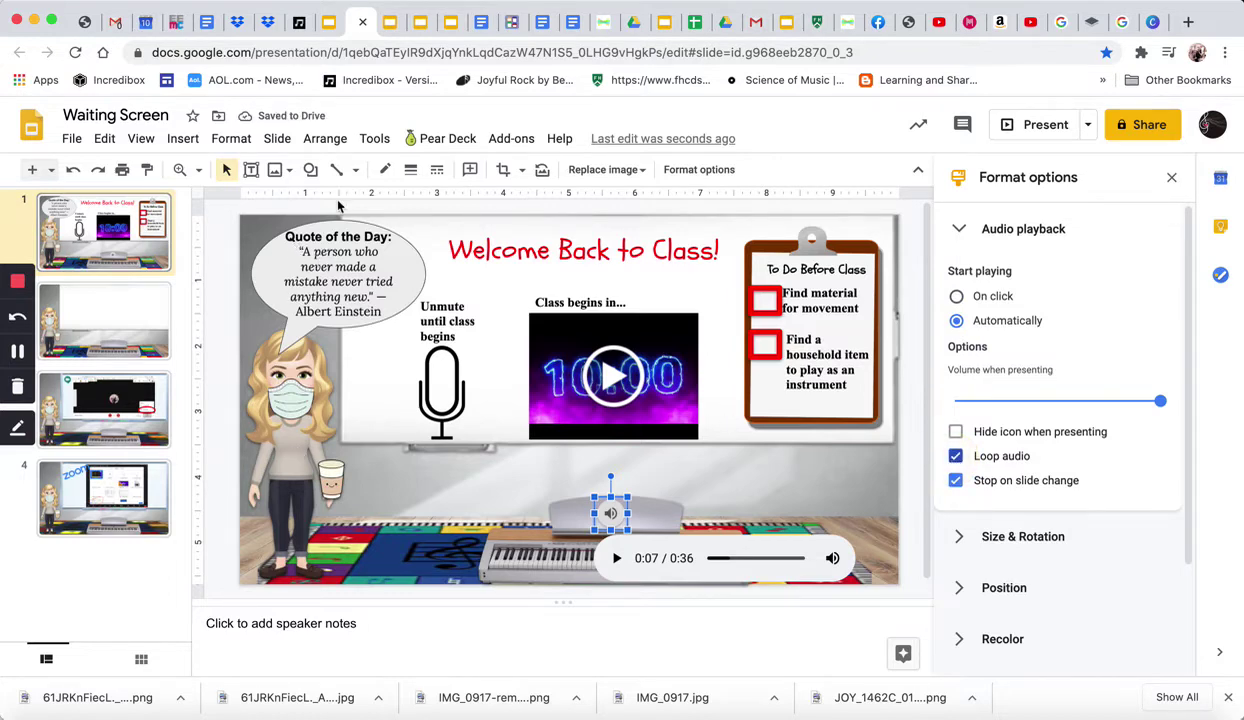
click(310, 169)
mouse_move(325, 258)
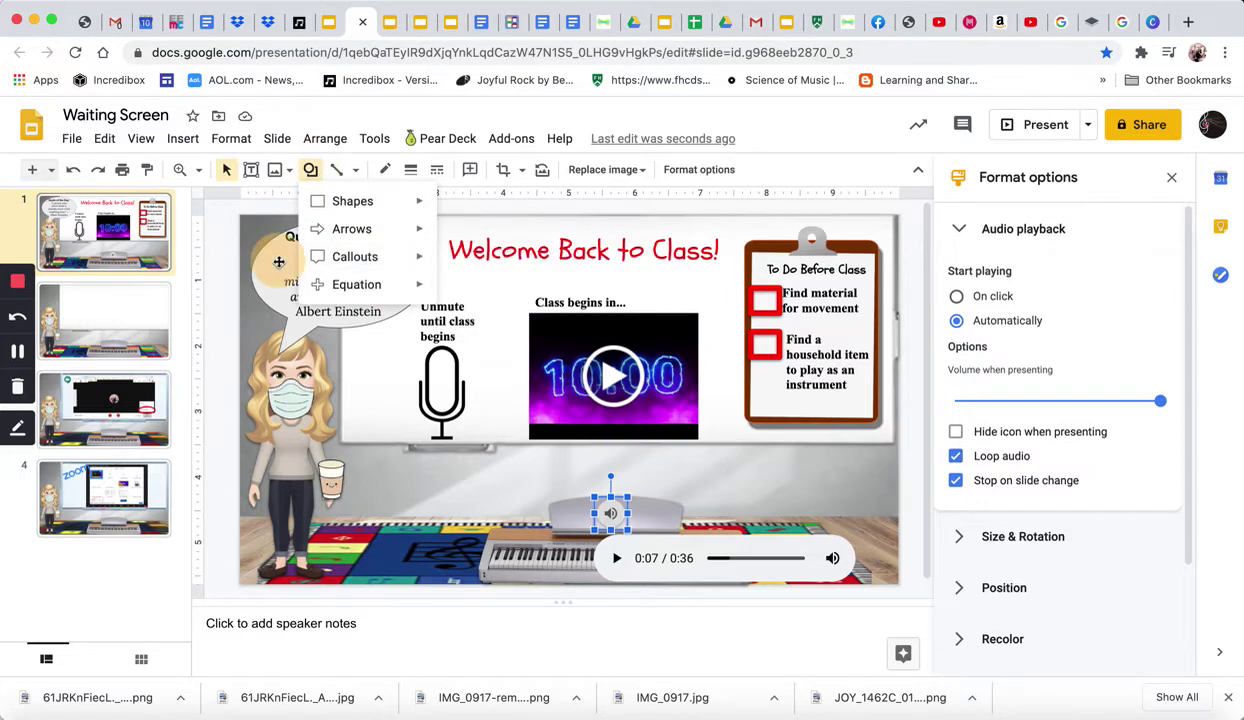
Select and deselect the quote bubble, go to slide 4 (Zoom), and start the slideshow.
click(281, 266)
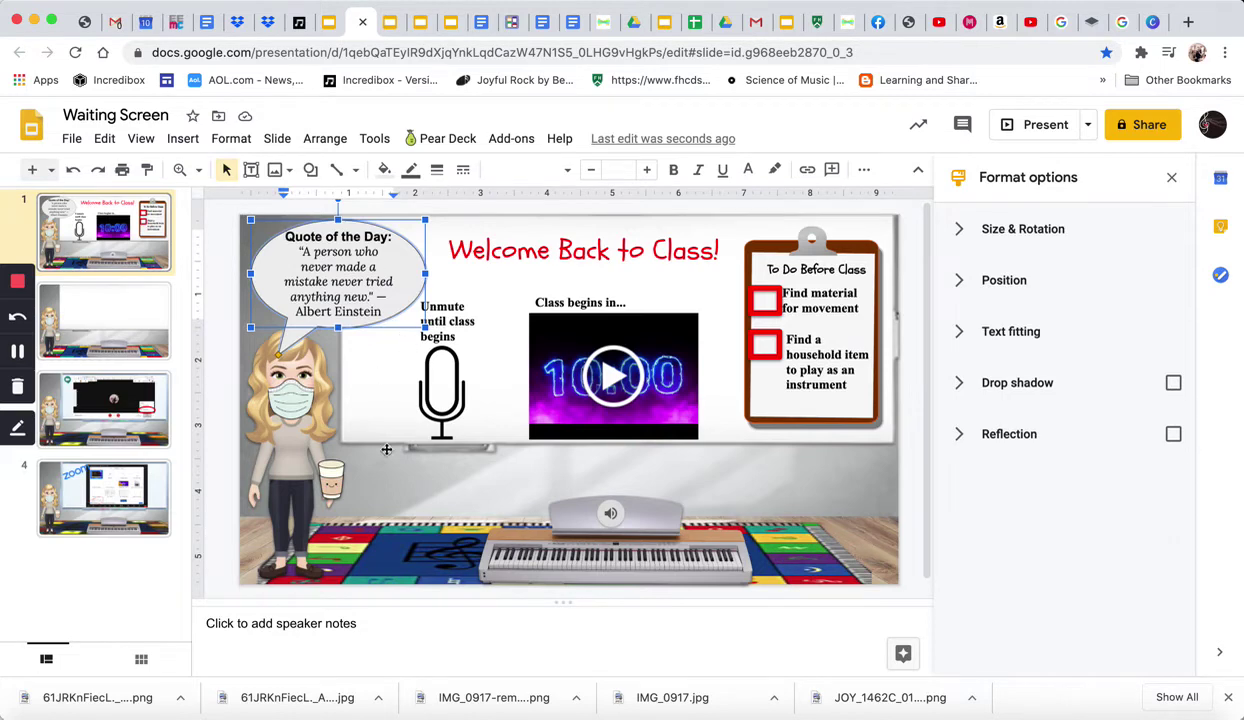
click(404, 478)
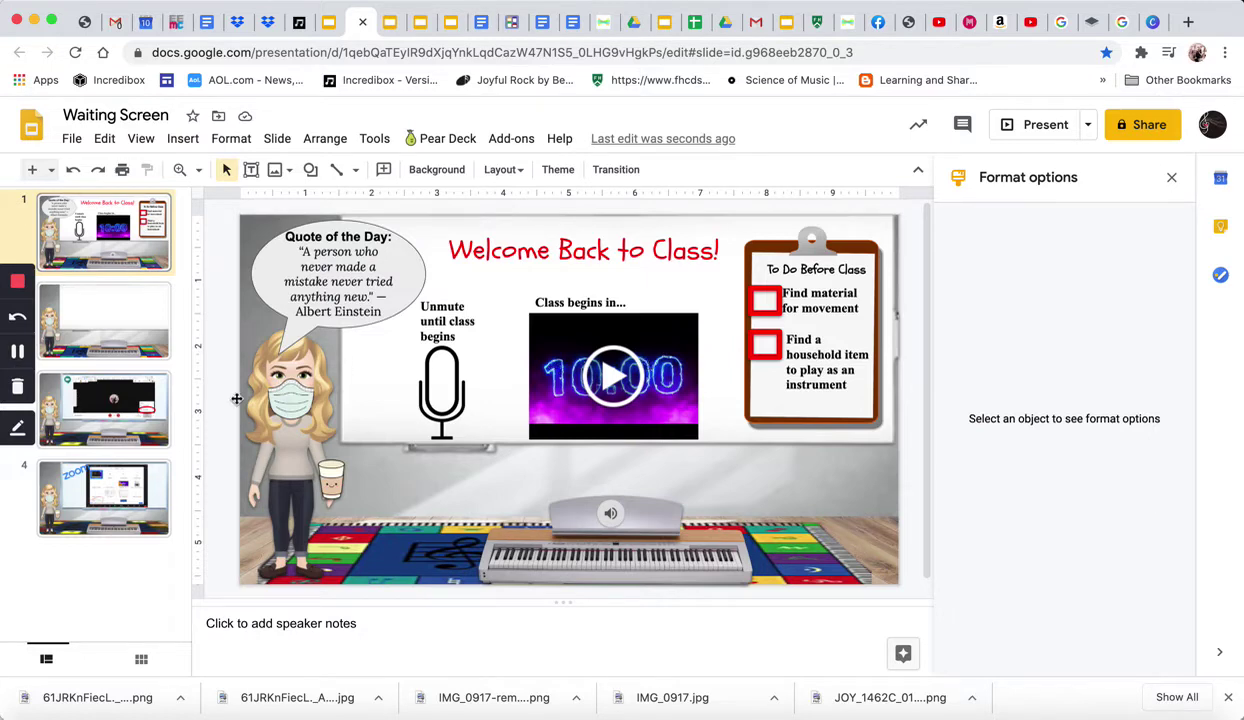
click(80, 486)
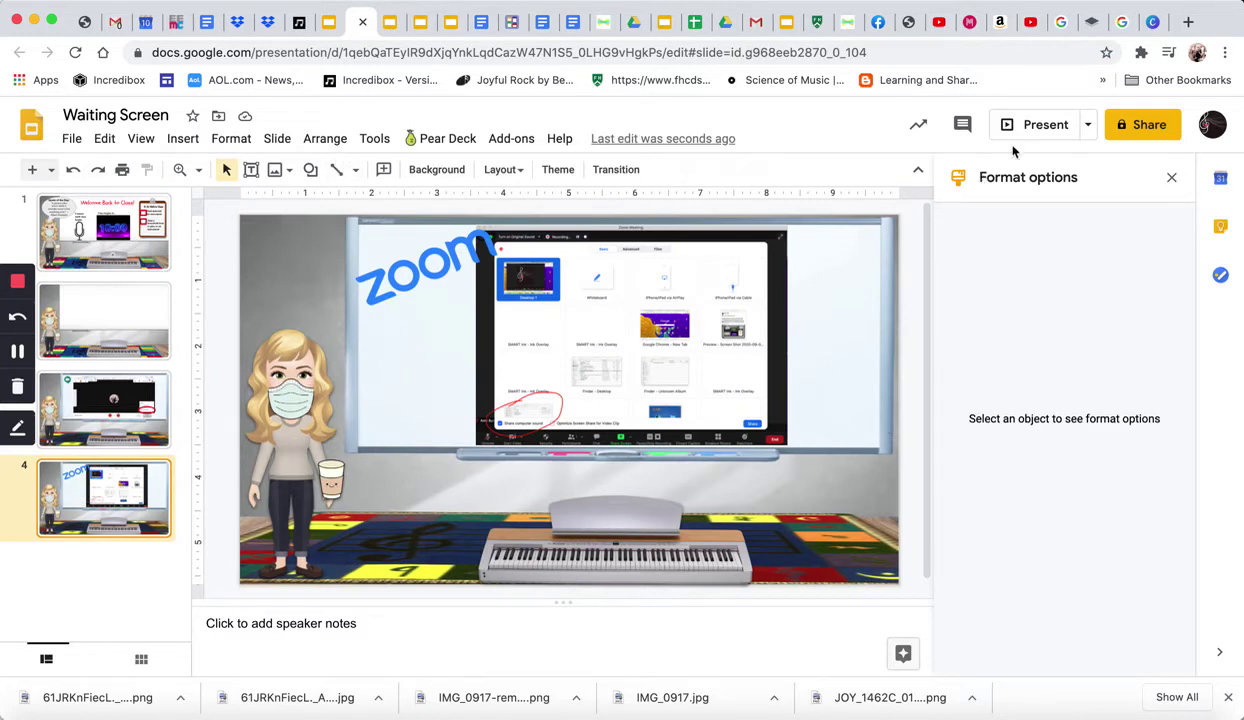
click(1040, 128)
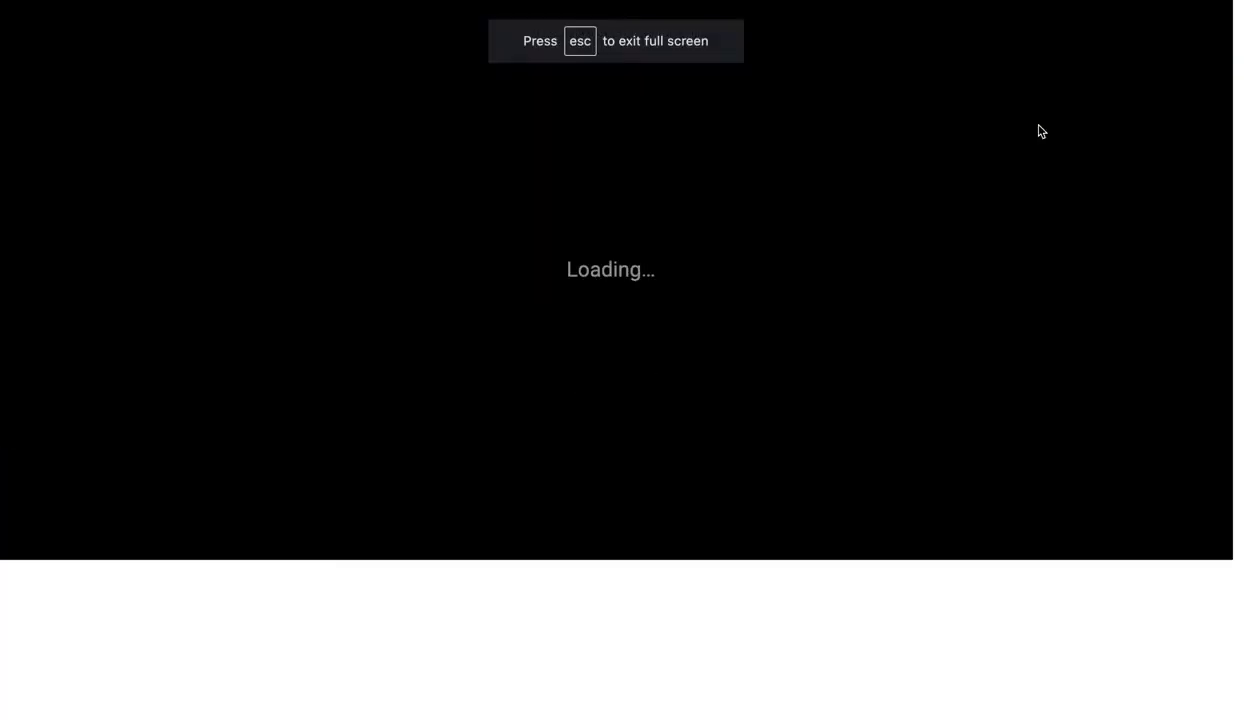